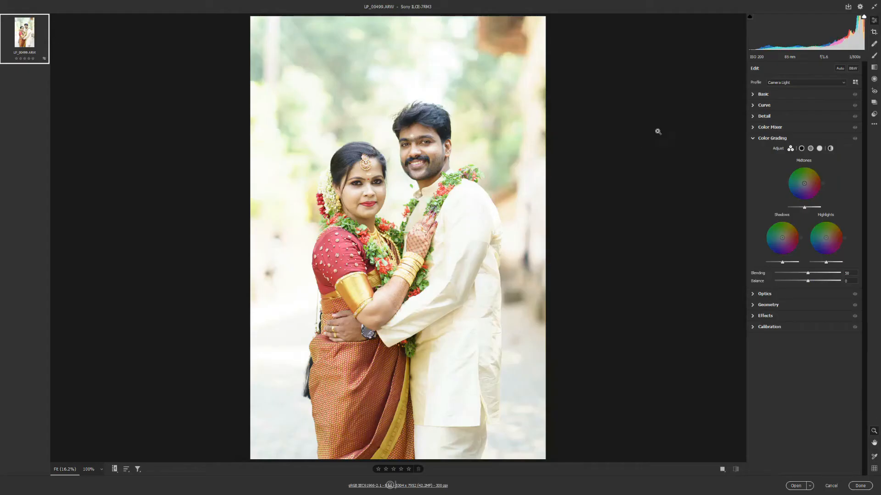
Step: Apply the Camera Neutral profile and set the white balance by sampling the white of the groom's eye
left_click(808, 94)
left_click(425, 144)
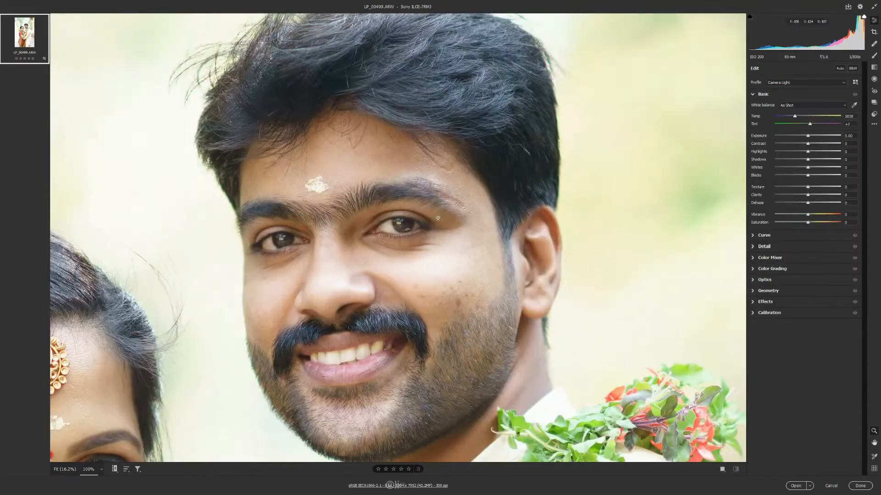
left_click(799, 83)
left_click(779, 121)
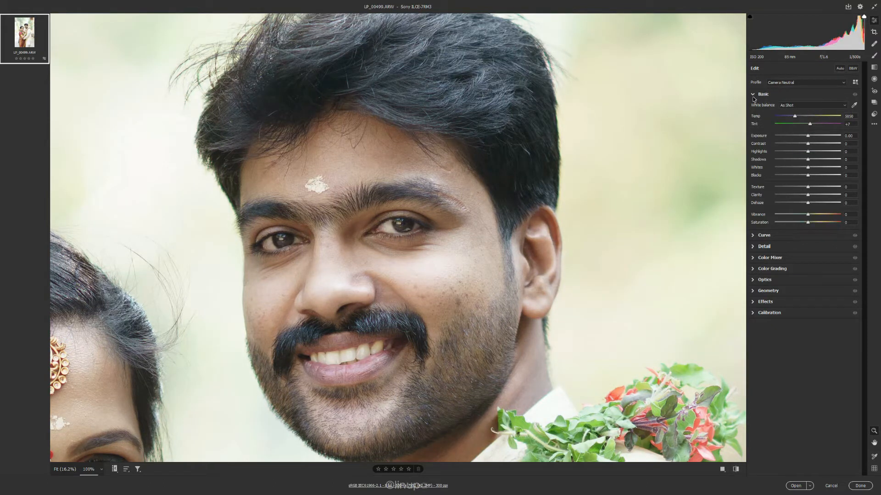
left_click(854, 106)
left_click(391, 226)
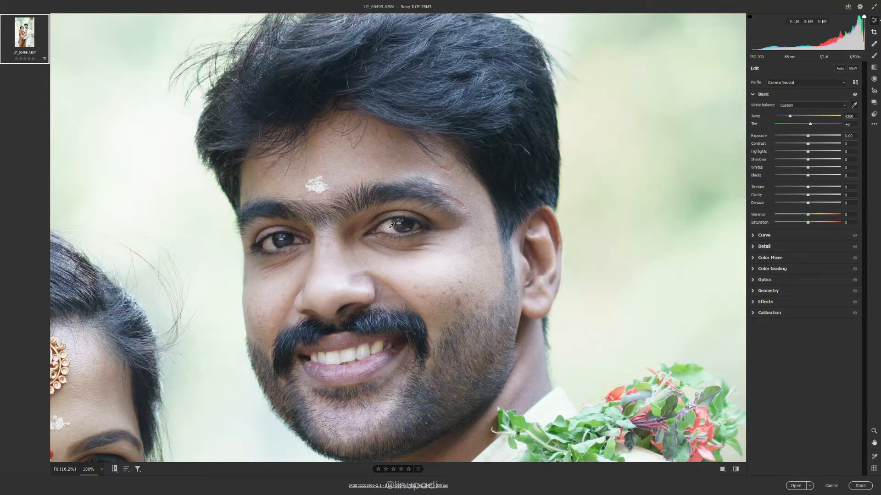
Step: Apply automatic tone correction to the photo and raise the overall Shadows to +56
left_click(839, 69)
key("ctrl+minus")
key("ctrl+minus")
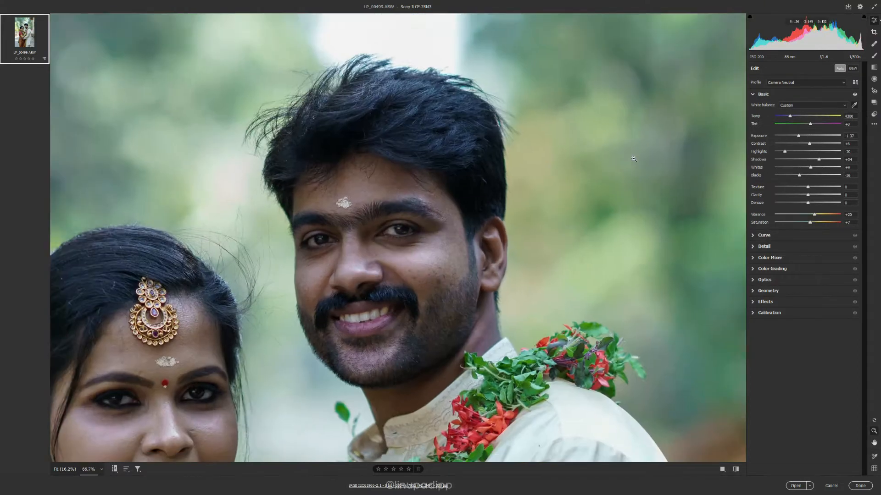
key("space")
left_click_drag(402, 328, 466, 266)
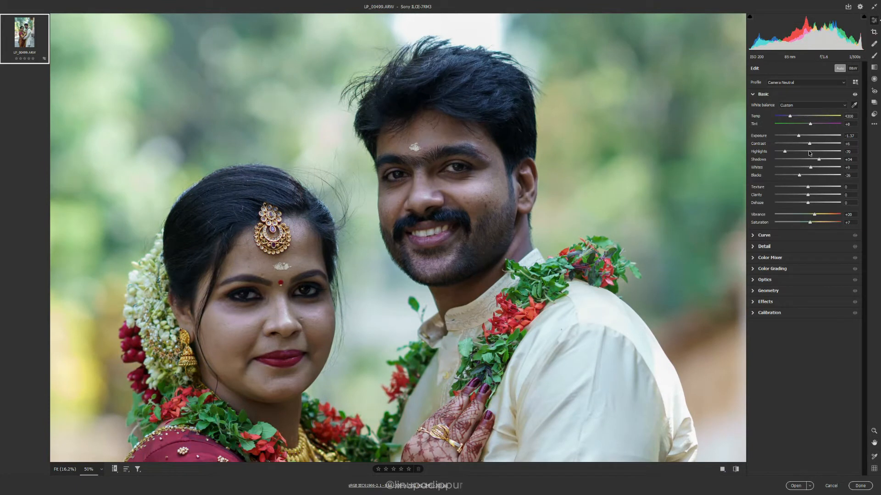
left_click_drag(818, 161, 826, 159)
key("ctrl+minus")
key("ctrl+minus")
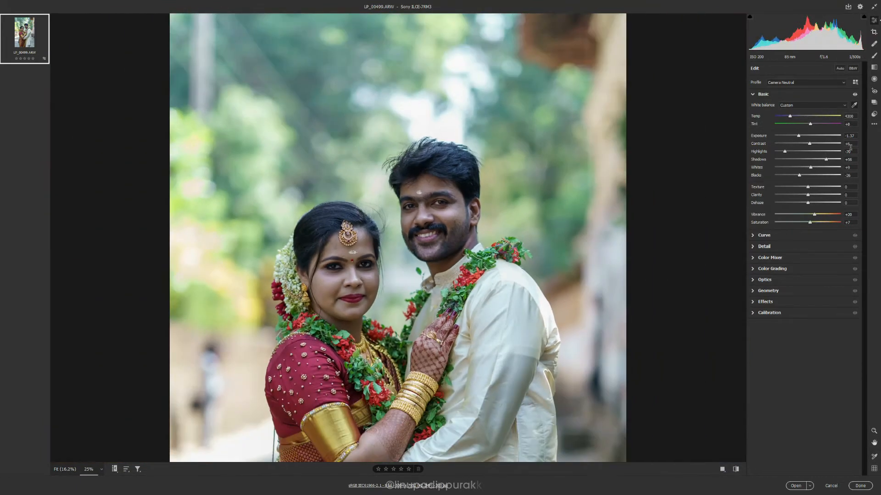
Step: Add a large radial filter around the couple with Exposure +0.70, Highlights -14, Shadows +25 and Dehaze +15
left_click(875, 80)
left_click_drag(402, 240, 547, 389)
mouse_move(807, 184)
left_mouse_down()
mouse_move(821, 183)
mouse_move(815, 161)
mouse_move(799, 177)
left_mouse_up()
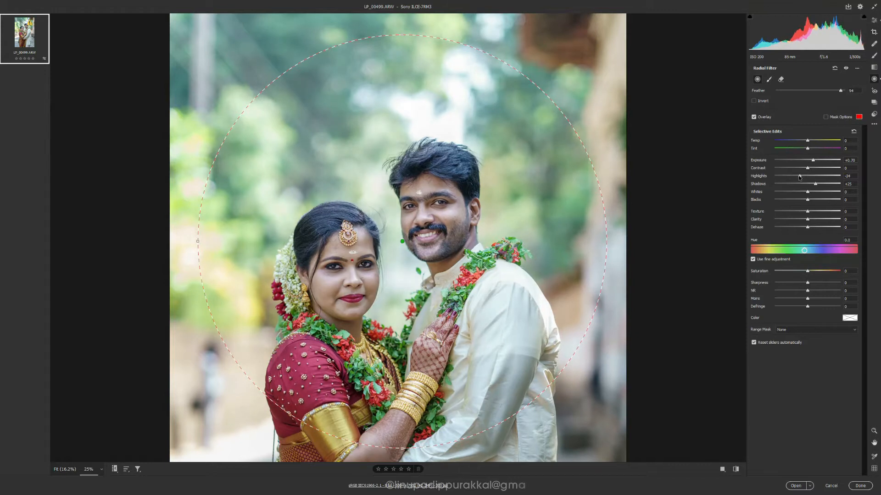
left_click_drag(810, 228, 811, 227)
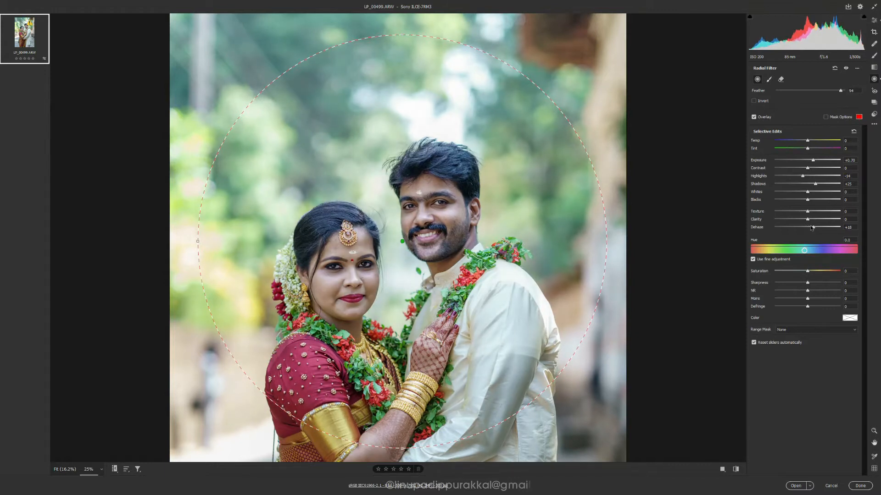
Step: Limit the radial filter with a Luminance range mask set to a range of 0/69 and Smooth 77
left_click(797, 331)
left_click(803, 348)
left_click_drag(857, 362, 824, 357)
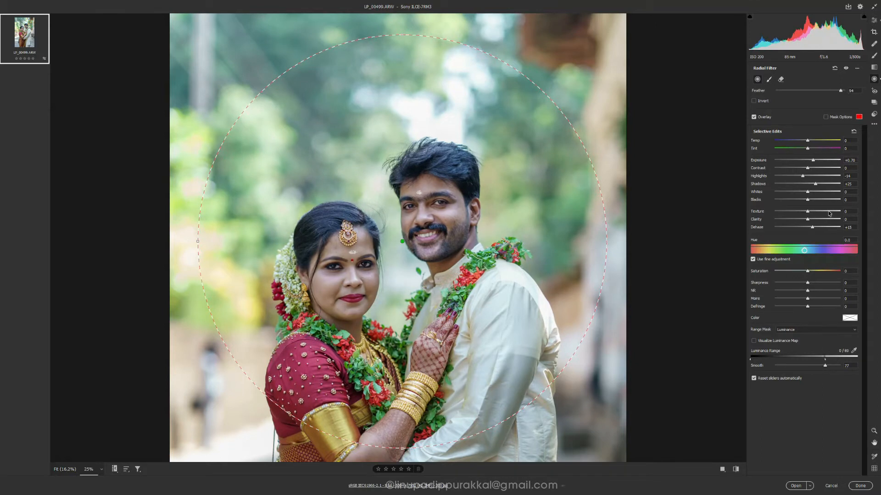
Step: Lower the overall Highlights to about -98 and set Color Mixer luminance to Yellows -19, Greens -41 and Aquas -46
key("e")
left_click_drag(784, 152, 782, 151)
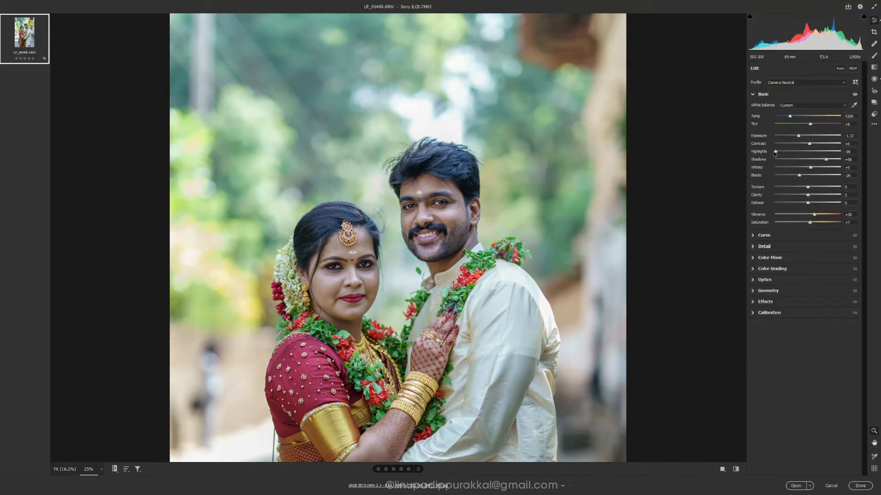
left_click(784, 258)
mouse_move(808, 185)
left_mouse_down()
mouse_move(795, 185)
mouse_move(801, 180)
left_mouse_up()
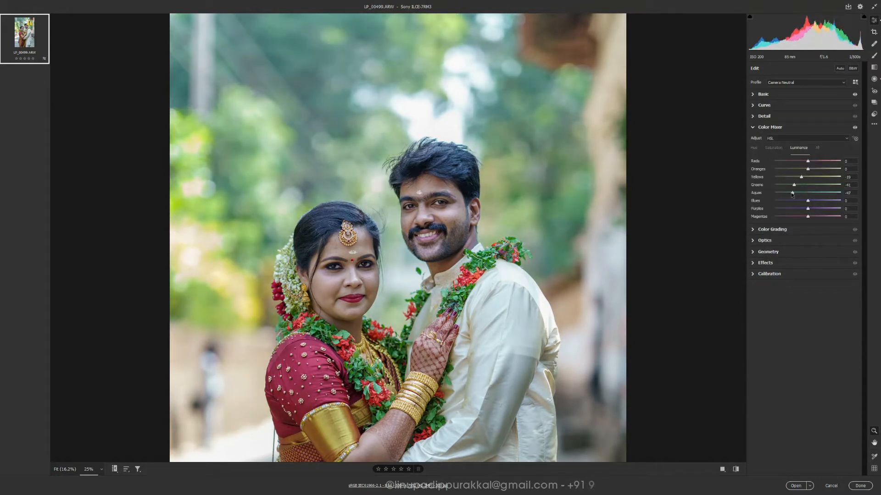
Step: Set Color Mixer saturation to Greens +16 and Aquas +18, and hue to Yellows +17, Greens +7 and Aquas +37
left_click(773, 148)
mouse_move(808, 186)
left_mouse_down()
mouse_move(811, 193)
mouse_move(817, 183)
mouse_move(788, 177)
mouse_move(825, 177)
mouse_move(809, 176)
mouse_move(820, 192)
left_mouse_up()
left_click(754, 148)
key("ctrl+minus")
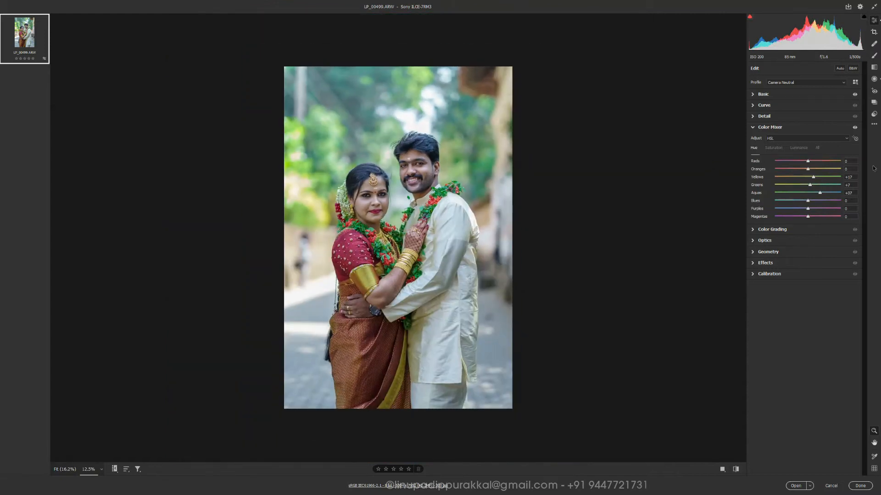
Step: Set noise reduction to 7 and strengthen the sharpening with Radius 1.3, Detail 7 and Masking 69
left_click(777, 119)
left_click_drag(420, 165, 509, 165)
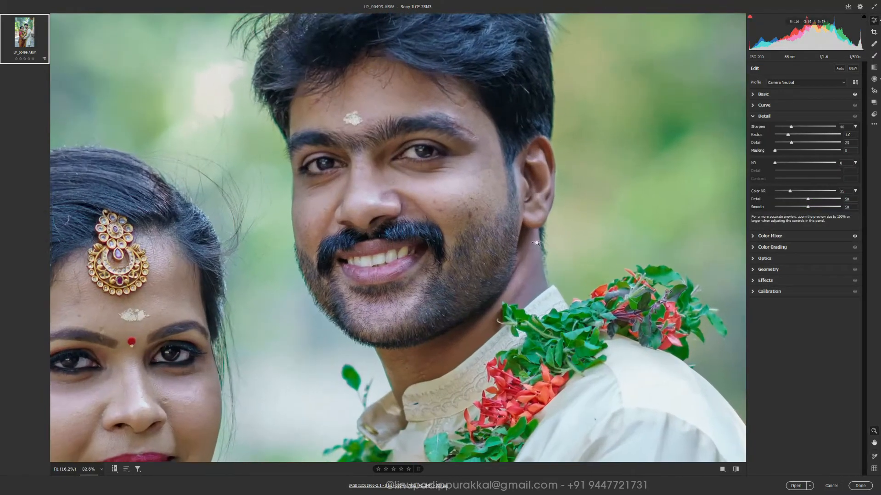
left_click(775, 163)
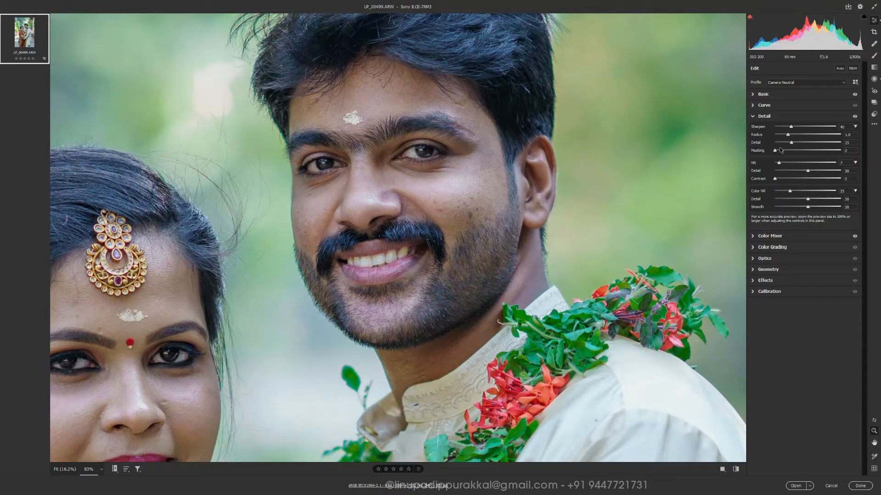
mouse_move(781, 150)
left_mouse_down()
mouse_move(824, 155)
mouse_move(779, 144)
left_mouse_up()
left_click_drag(514, 222, 481, 222)
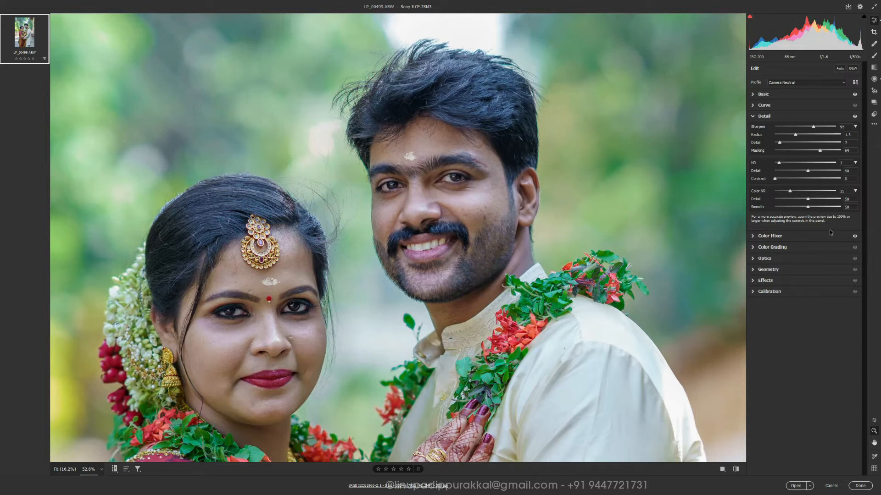
key("ctrl+0")
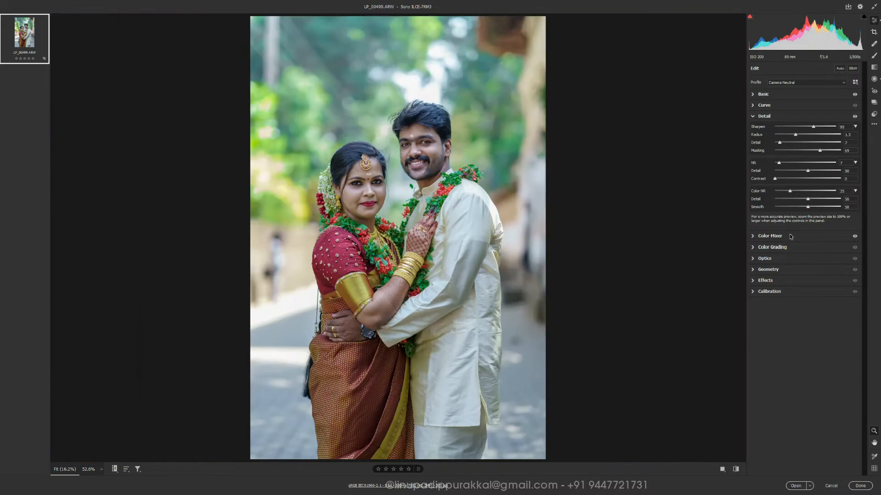
Step: Darken the photo's edges with a vignette of -44 and Roundness -27, adjusting its midpoint and feather
left_click(787, 280)
left_click_drag(805, 212, 791, 212)
mouse_move(807, 247)
left_mouse_down()
mouse_move(774, 248)
mouse_move(834, 241)
mouse_move(815, 240)
left_mouse_up()
mouse_move(790, 211)
left_mouse_down()
mouse_move(767, 213)
mouse_move(775, 238)
mouse_move(816, 240)
mouse_move(798, 239)
mouse_move(815, 247)
mouse_move(782, 232)
mouse_move(791, 215)
left_mouse_up()
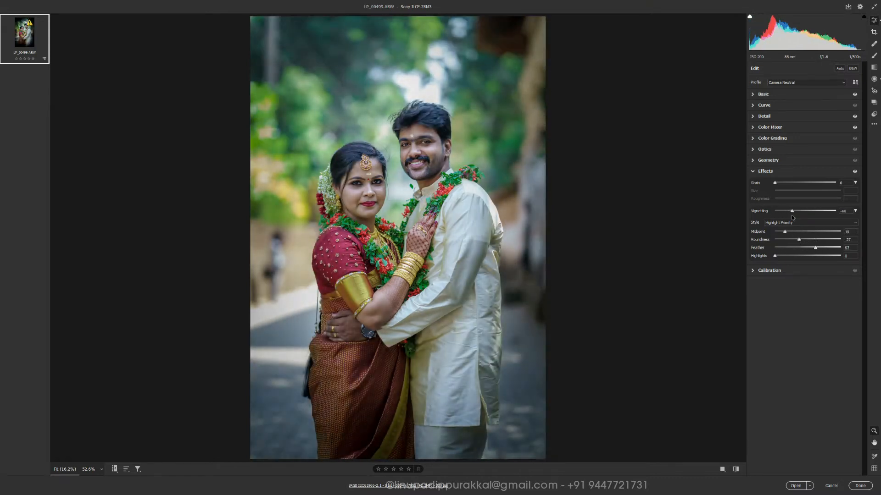
Step: Slightly raise the saturation of Reds in the Color Mixer and set luminance to Reds +34 and Oranges +7
left_click(775, 127)
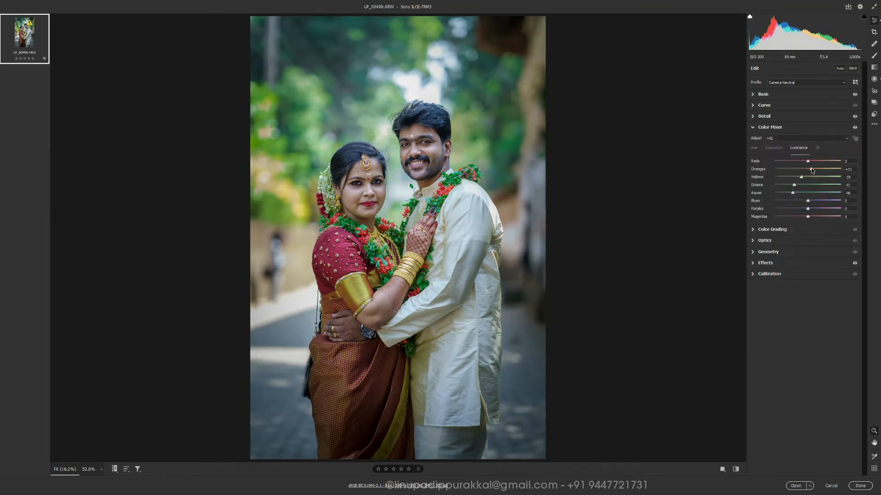
left_click_drag(805, 163, 808, 166)
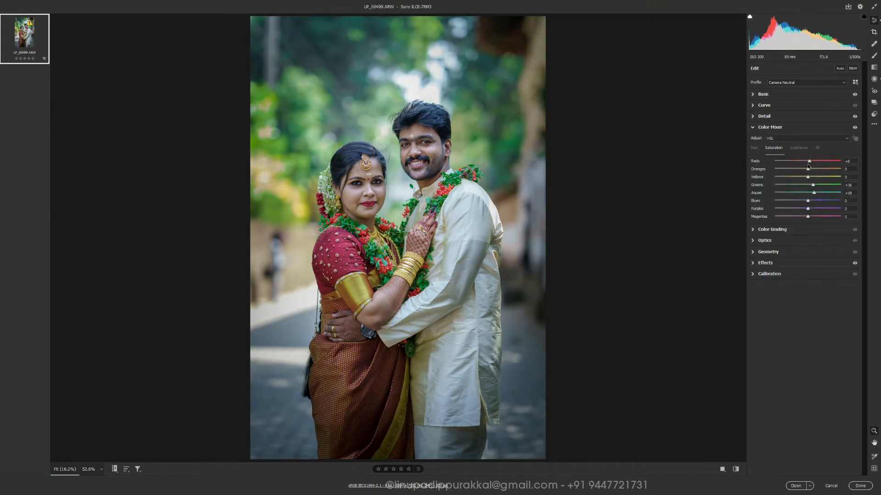
left_click(798, 148)
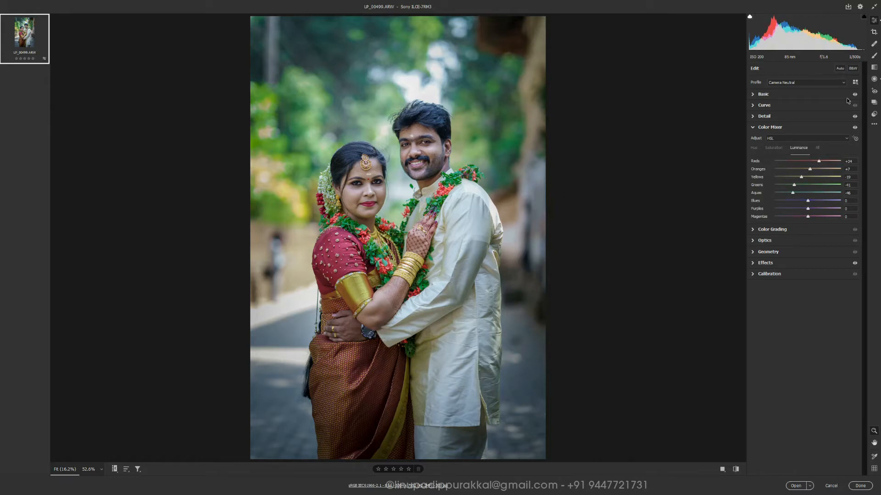
Step: Paint a brightening adjustment brush with Exposure +0.50 over the couple's hands and the groom's face
left_click(873, 55)
mouse_move(340, 322)
left_mouse_down()
mouse_move(353, 333)
mouse_move(419, 243)
left_mouse_up()
key("[")
key("[")
key("[")
key("[")
key("[")
left_click_drag(448, 143, 427, 184)
key("bracketleft")
key("bracketleft")
key("bracketleft")
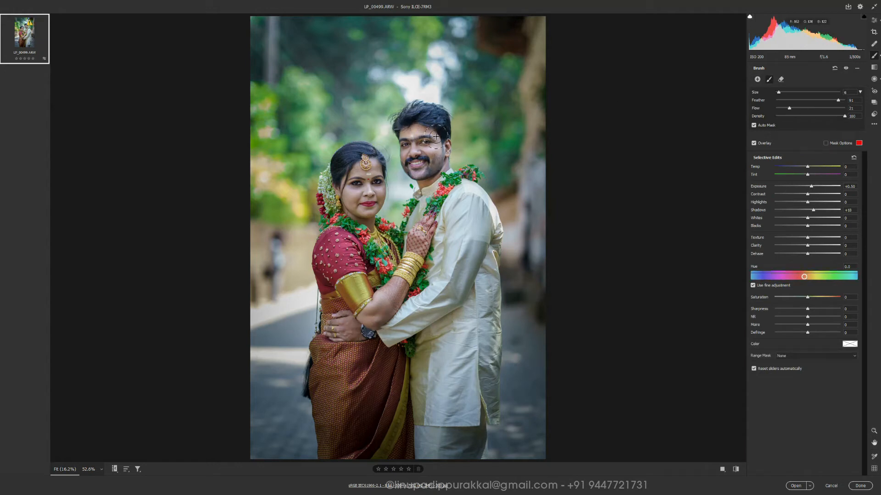
key("ctrl+equal")
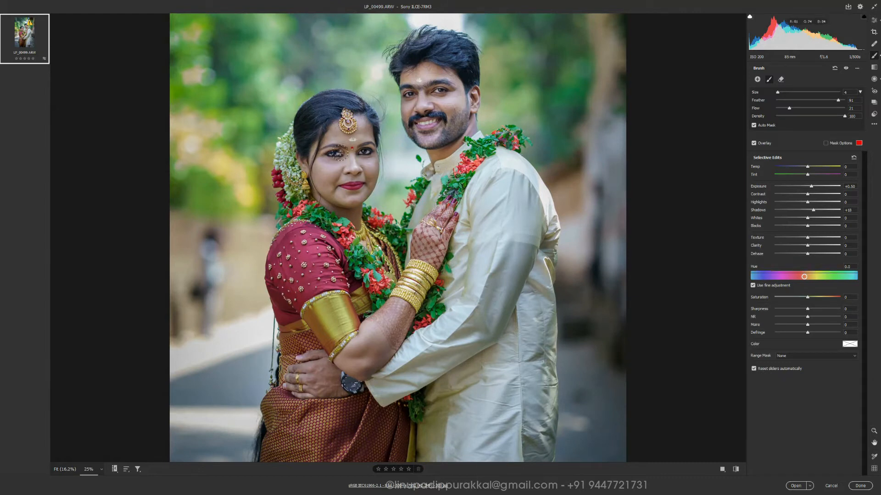
Step: Raise the brush flow to 32 and paint the brightening over the bride's neck and the couple's hands and arms
left_click_drag(324, 204, 348, 212)
left_click_drag(789, 108, 797, 108)
key("bracketright")
mouse_move(336, 210)
left_mouse_down()
mouse_move(359, 219)
mouse_move(320, 217)
mouse_move(291, 136)
mouse_move(285, 146)
mouse_move(307, 208)
left_mouse_up()
left_click_drag(433, 223, 421, 230)
left_click_drag(356, 359, 386, 357)
mouse_move(318, 289)
left_mouse_down()
mouse_move(304, 321)
mouse_move(277, 306)
mouse_move(289, 344)
left_mouse_up()
mouse_move(304, 331)
left_mouse_down()
mouse_move(291, 208)
mouse_move(347, 283)
mouse_move(357, 358)
left_mouse_up()
Step: Enlarge the adjustment brush to size 12 and extend the brightening over the groom's upper body and the garlands
key("bracketright")
key("bracketright")
key("bracketright")
key("bracketright")
key("bracketright")
key("bracketright")
key("bracketright")
mouse_move(508, 88)
left_mouse_down()
mouse_move(397, 257)
mouse_move(516, 204)
mouse_move(513, 213)
left_mouse_up()
mouse_move(454, 58)
left_mouse_down()
mouse_move(463, 150)
mouse_move(380, 220)
left_mouse_up()
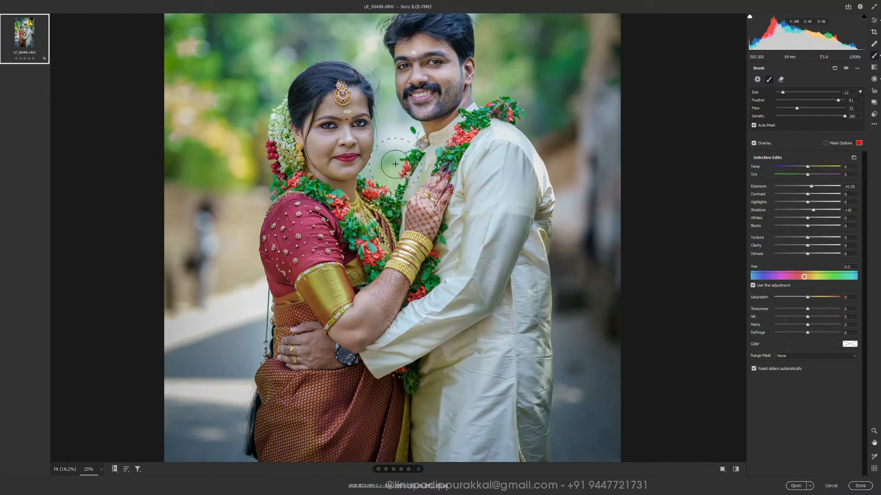
Step: Fine-tune the painted adjustment's Exposure, set its Shadows to +13, and finish editing that brush area
key("ctrl+minus")
left_click_drag(809, 188, 812, 188)
key("n")
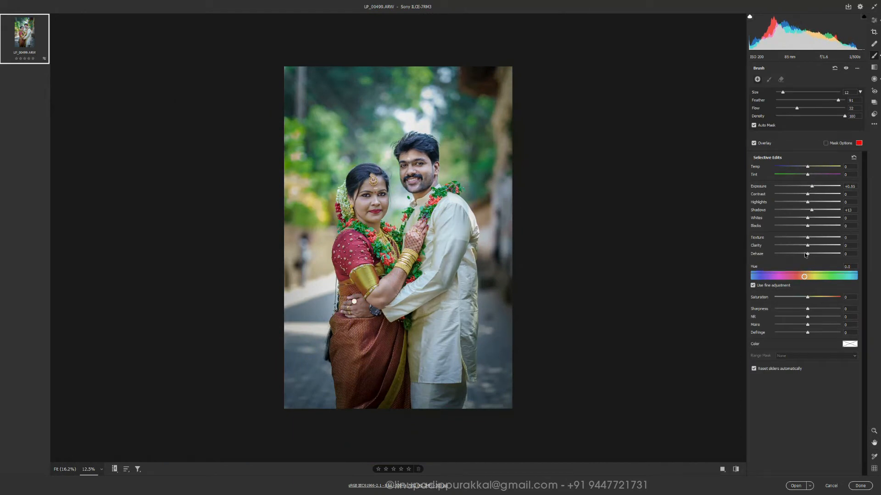
Step: Calibrate the primaries with Red saturation +7, Green hue +15, Green saturation -19 and Blue saturation +32
key("e")
left_click_drag(817, 166, 819, 170)
left_click(805, 315)
mouse_move(807, 267)
left_mouse_down()
mouse_move(783, 269)
mouse_move(801, 268)
left_mouse_up()
left_click_drag(807, 293, 822, 294)
left_click_drag(807, 259, 810, 240)
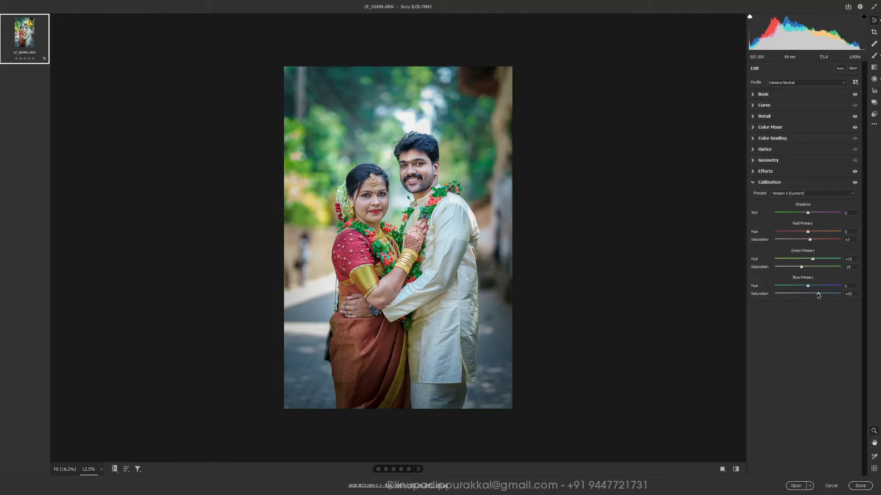
Step: Set the Color Mixer luminance of Blues to -29 and open the developed photo in Photoshop
left_click(784, 128)
left_click_drag(808, 201, 798, 201)
key("ctrl+0")
left_click(797, 486)
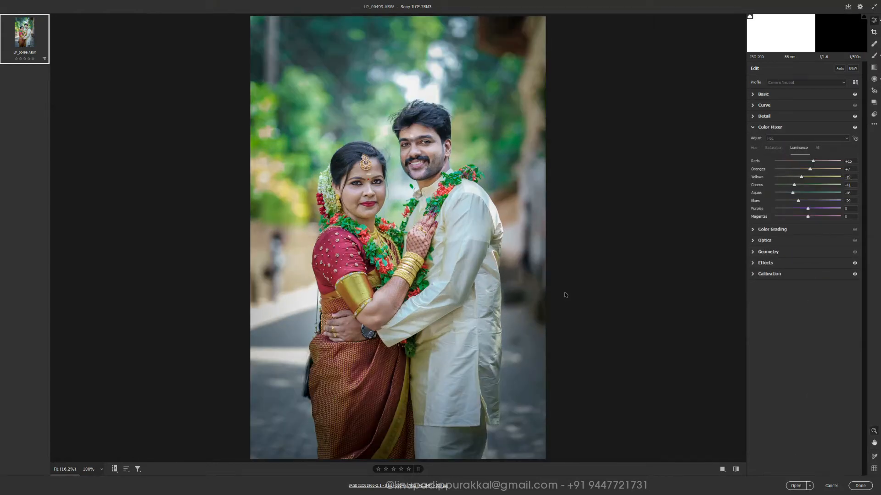
Step: Add a new empty layer above the background of the opened photo
left_click_drag(404, 219, 491, 260)
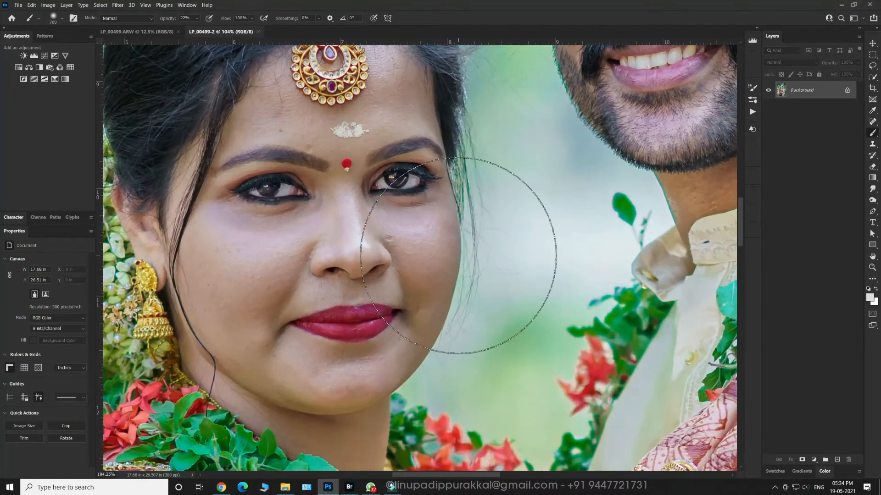
left_click(836, 460)
key("bracketleft")
key("bracketleft")
key("bracketleft")
key("bracketleft")
key("bracketleft")
key("bracketleft")
key("bracketleft")
key("bracketleft")
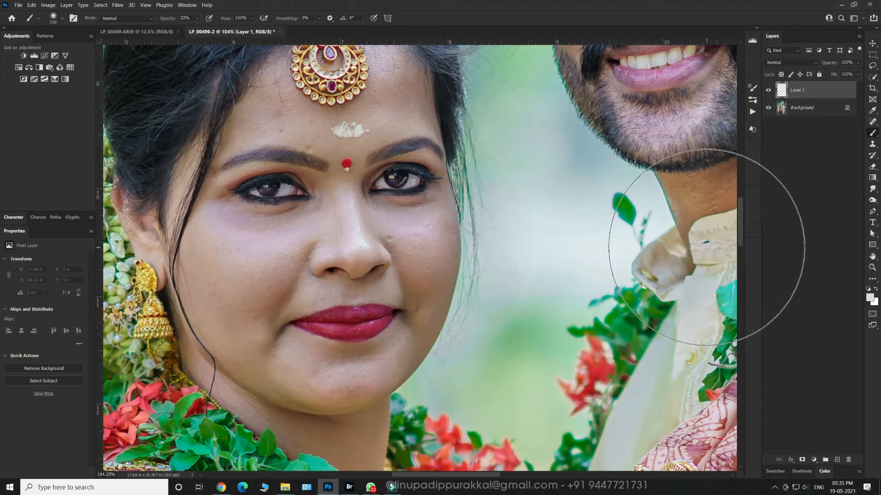
Step: Remove the blemishes on the bride's cheek and chin with the Spot Healing Brush on the new layer
left_click(872, 122)
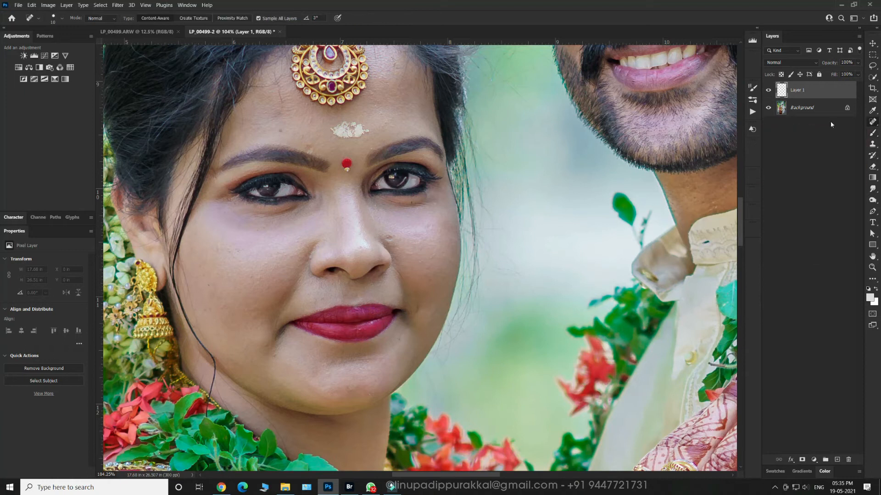
left_click(387, 236)
left_click(367, 362)
Step: Heal the skin blemishes on the groom's face, including the marks around his eyebrow, nose and cheek
mouse_move(534, 169)
left_mouse_down()
mouse_move(458, 212)
mouse_move(322, 424)
left_mouse_up()
left_click(415, 195)
left_click_drag(516, 239, 526, 257)
left_click(560, 263)
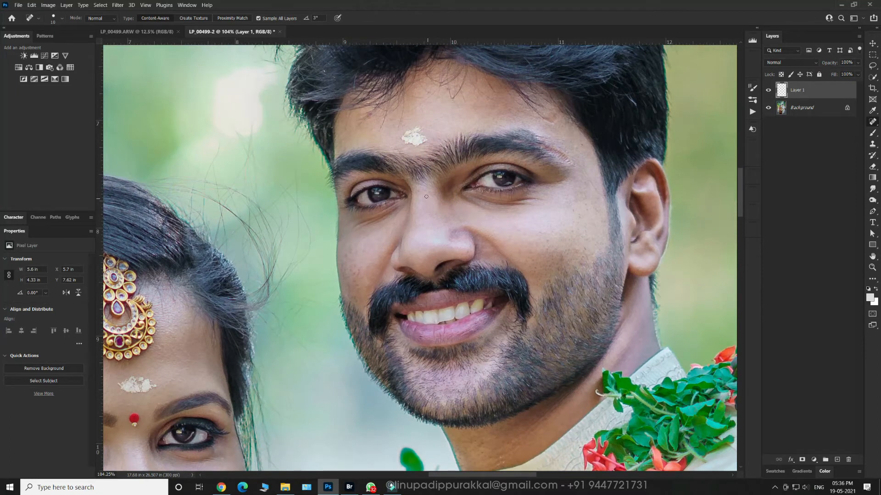
left_click_drag(569, 161, 568, 160)
left_click_drag(546, 136, 550, 139)
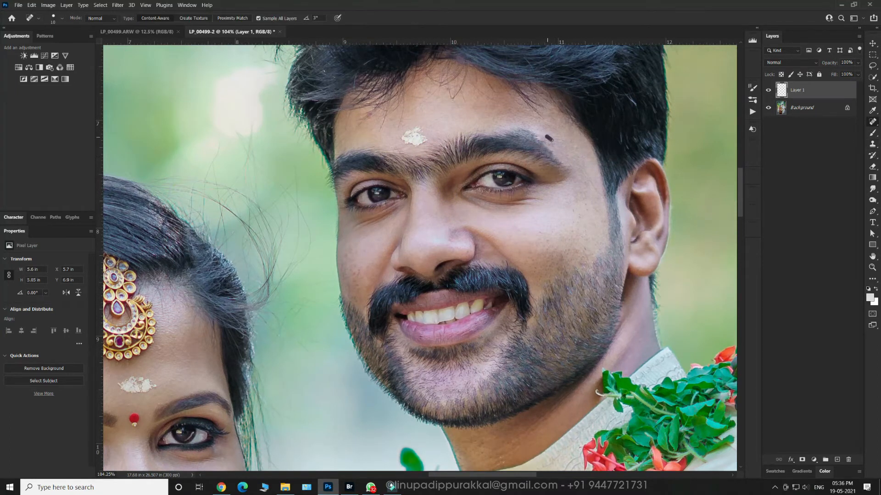
left_click(588, 172)
Step: Merge the retouching layer with the background layer
key("ctrl+minus")
key("ctrl+minus")
key("ctrl+minus")
key("ctrl+minus")
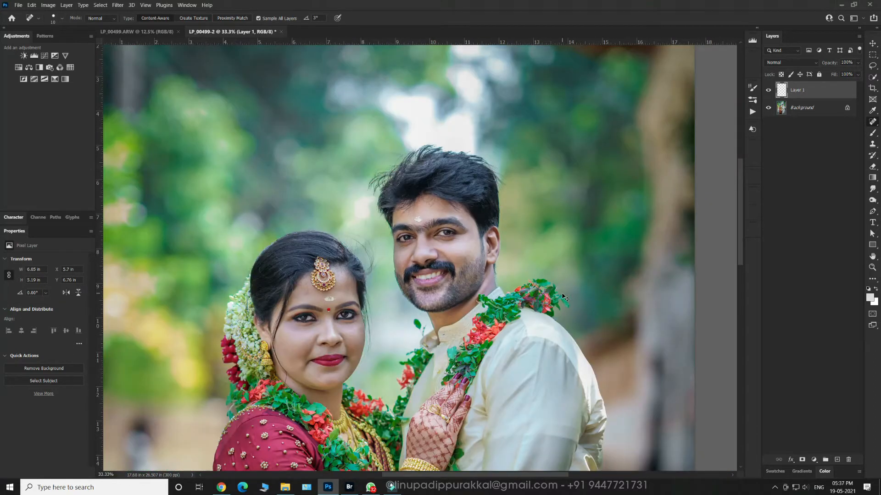
key("ctrl+minus")
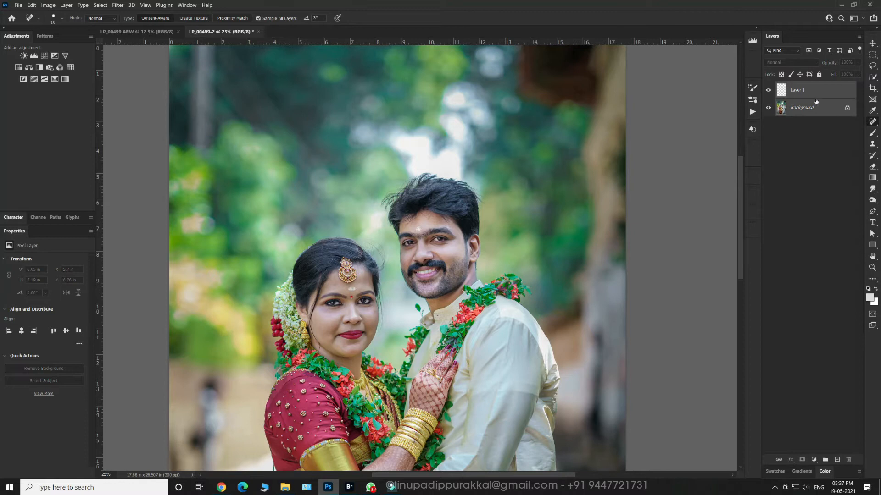
right_click(811, 94)
left_click(715, 352)
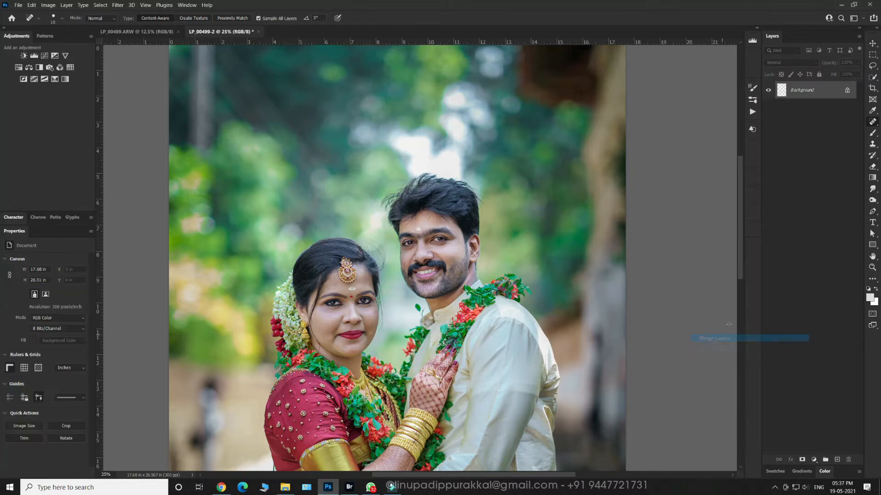
Step: Select the couple automatically as the subject and invert the selection so that it covers the background
key("ctrl+minus")
left_click(873, 78)
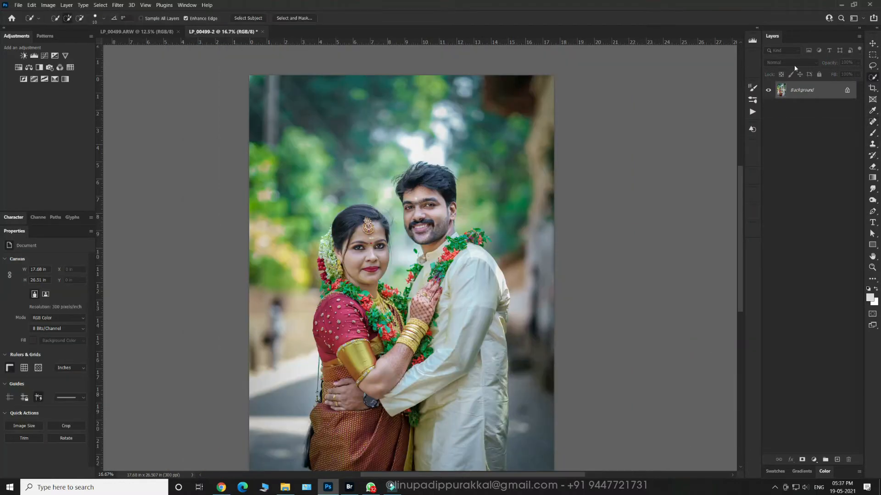
left_click(255, 18)
key("m")
right_click(299, 216)
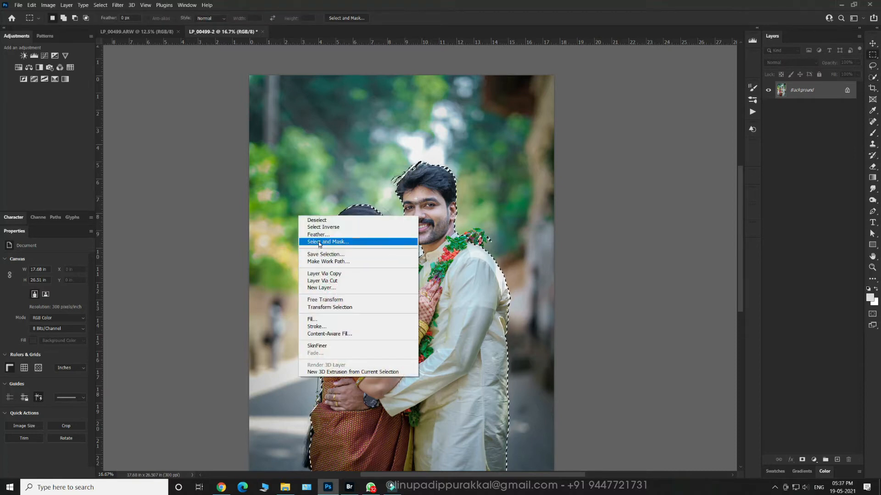
left_click(321, 227)
key("ctrl+minus")
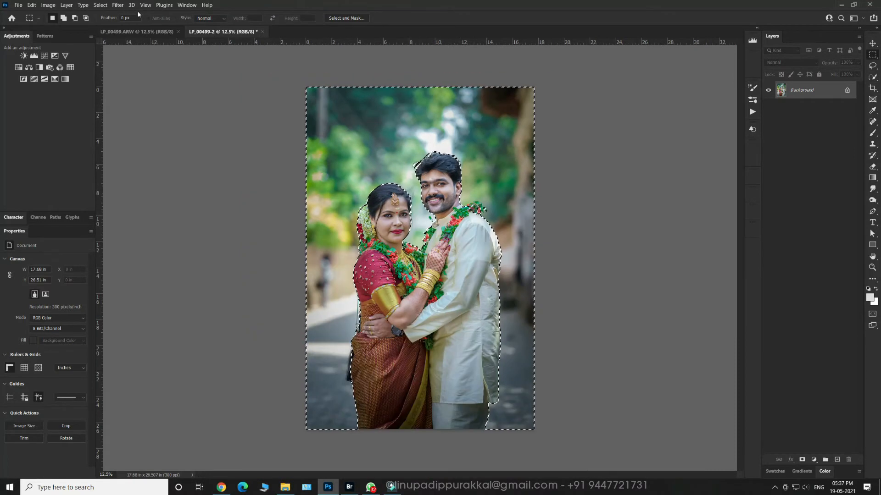
Step: Darken the selected background with an Exposure adjustment layer, setting exposure to -0.30 and gamma correction to 0.92
left_click(814, 459)
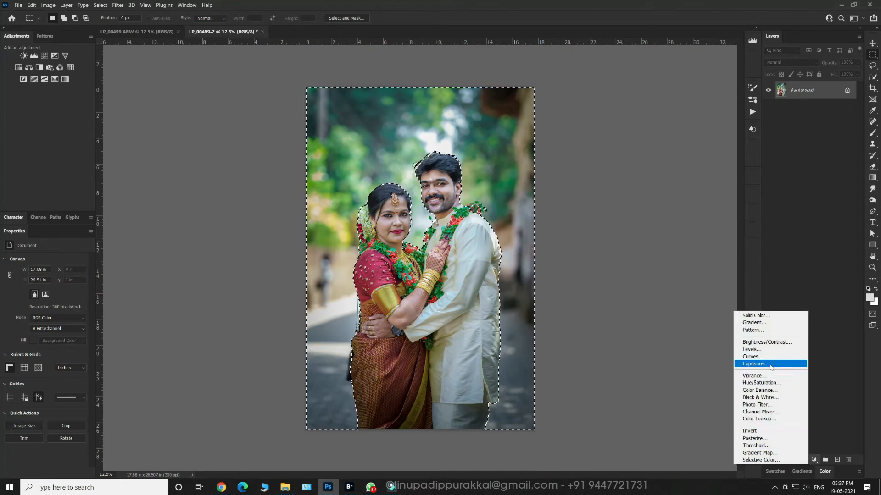
left_click(771, 364)
left_click_drag(45, 284, 43, 284)
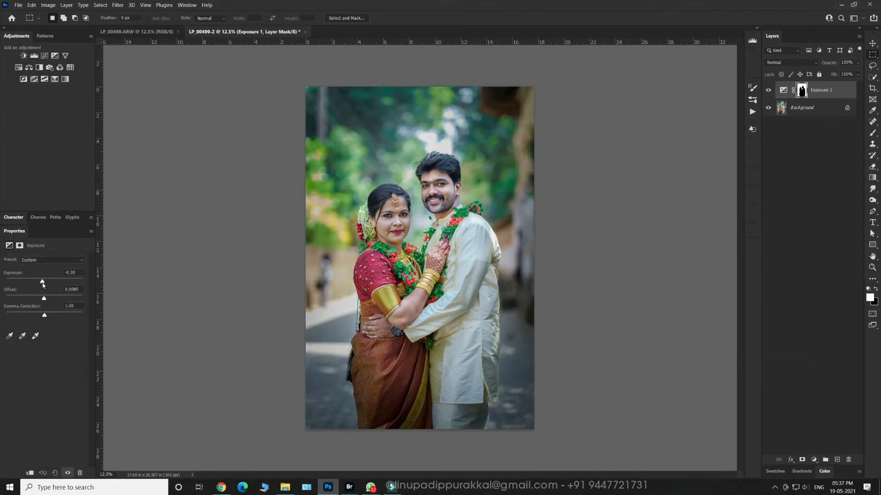
mouse_move(44, 316)
left_mouse_down()
mouse_move(36, 317)
mouse_move(49, 319)
left_mouse_up()
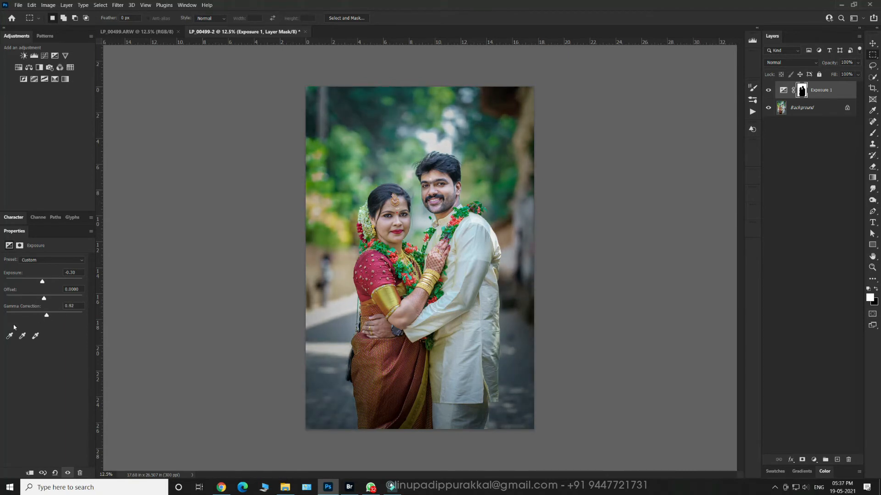
Step: Merge the exposure adjustment layer with the background layer
left_click(816, 107)
left_click(820, 92, "shift")
right_click(821, 90)
left_click(729, 338)
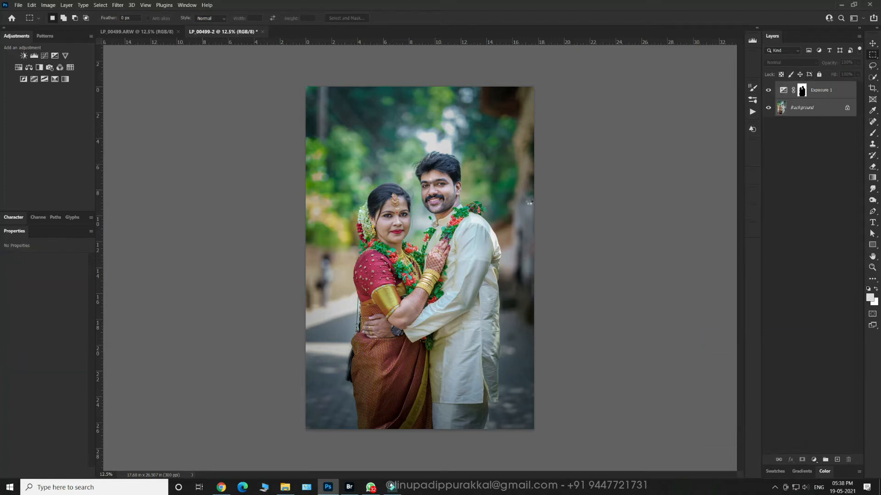
Step: Open the Camera Raw filter and reduce the green fringing around the groom's hair with a green defringe amount of about 15
left_click_drag(446, 154, 489, 193)
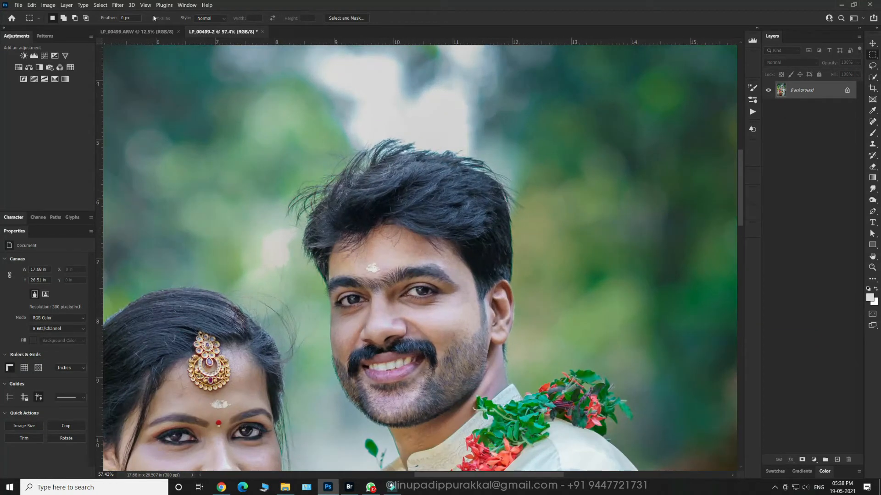
left_click(117, 5)
left_click(61, 64)
left_click_drag(398, 98, 542, 270)
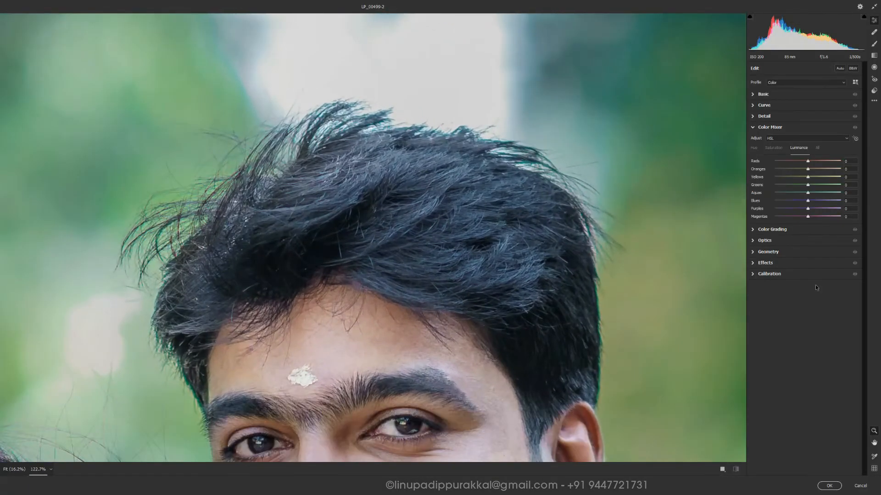
left_click(765, 241)
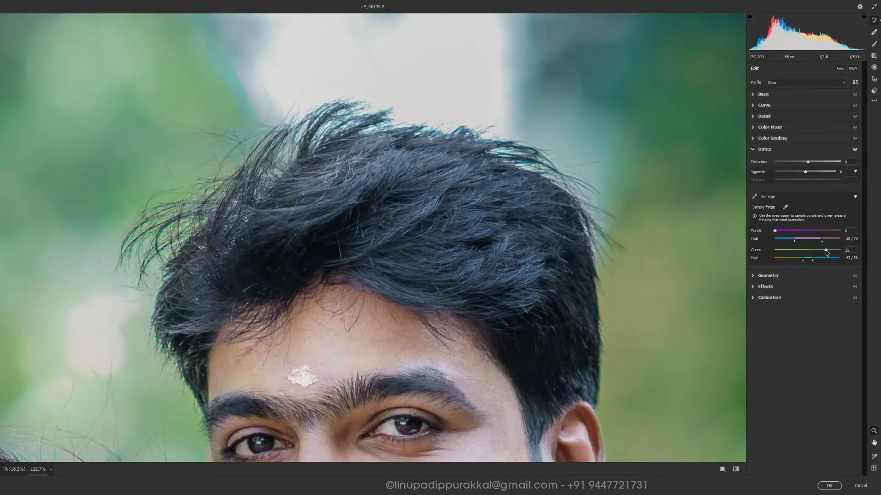
key("ctrl+0")
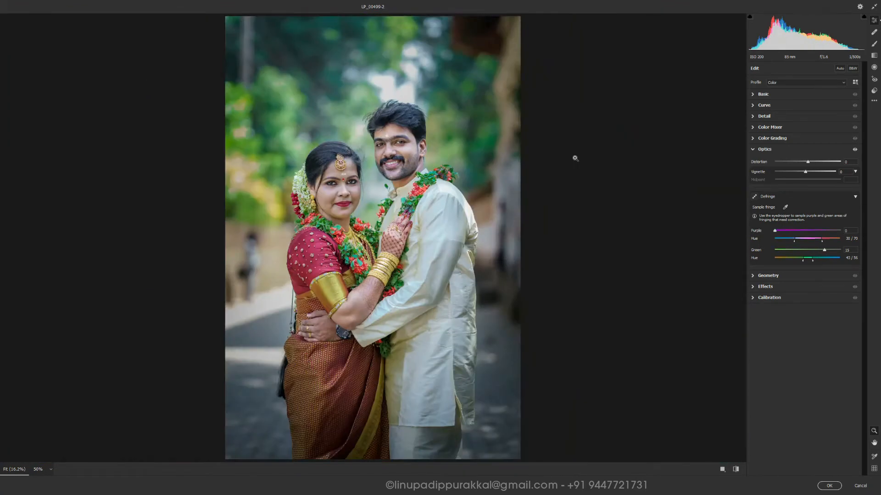
Step: Calibrate the colors with green primary hue +100 and saturation -100, and blue primary hue -25 and saturation +47
left_click(780, 297)
left_click_drag(807, 260, 730, 268)
mouse_move(807, 295)
left_mouse_down()
mouse_move(828, 296)
mouse_move(799, 286)
left_mouse_up()
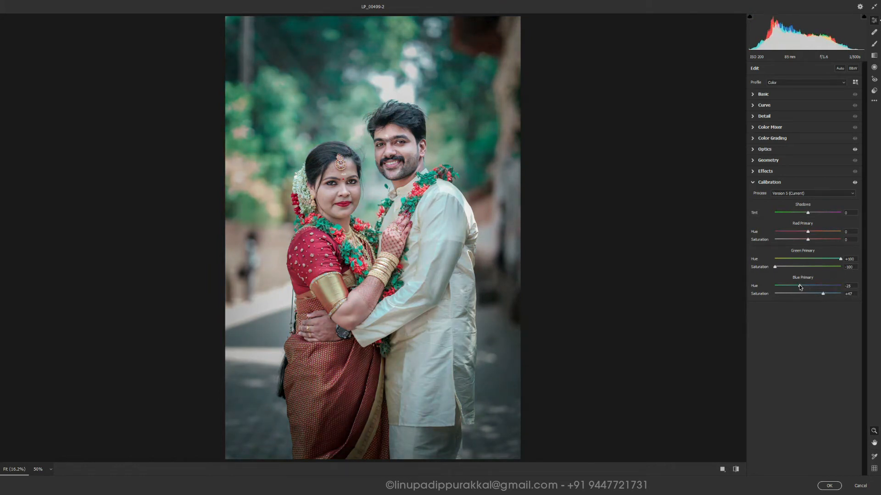
Step: Adjust the HSL mix with greens saturation -66, aquas hue -25, and luminance of greens -25, aquas +12 and oranges -16
left_click(781, 128)
left_click(775, 148)
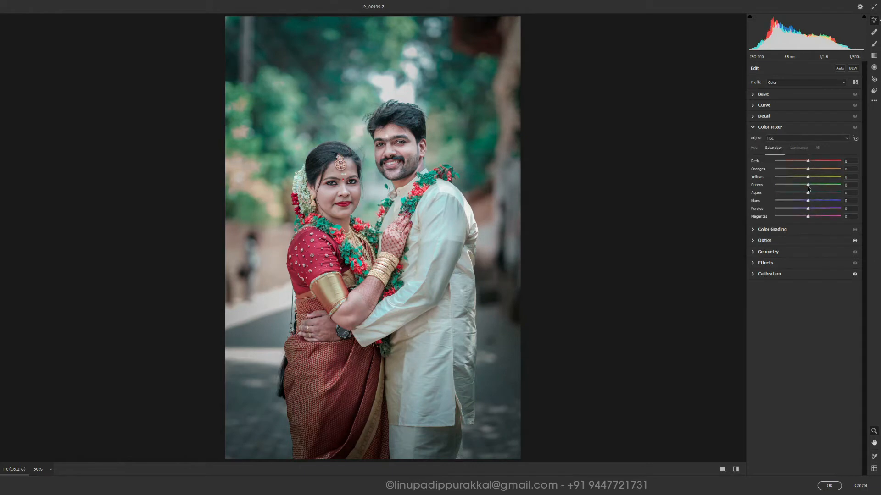
mouse_move(821, 184)
left_mouse_down()
mouse_move(785, 185)
mouse_move(789, 193)
mouse_move(820, 194)
left_mouse_up()
left_click(753, 148)
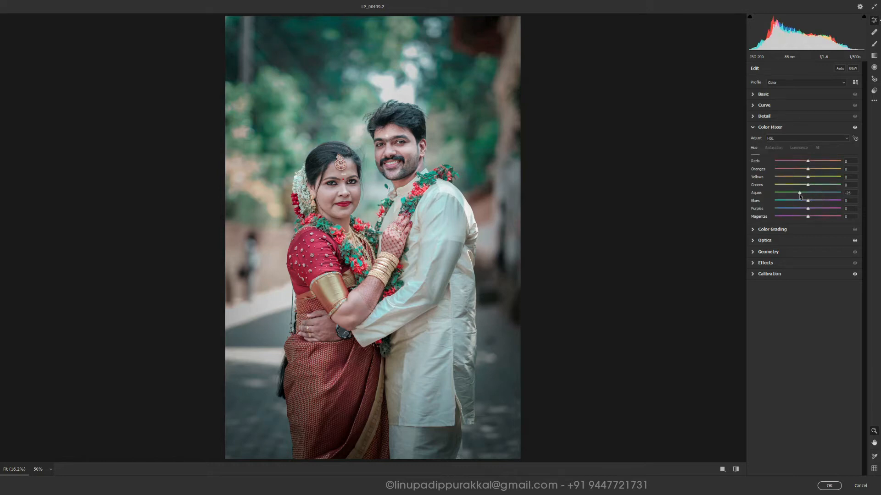
left_click(797, 148)
mouse_move(807, 185)
left_mouse_down()
mouse_move(796, 194)
mouse_move(816, 197)
mouse_move(803, 169)
left_mouse_up()
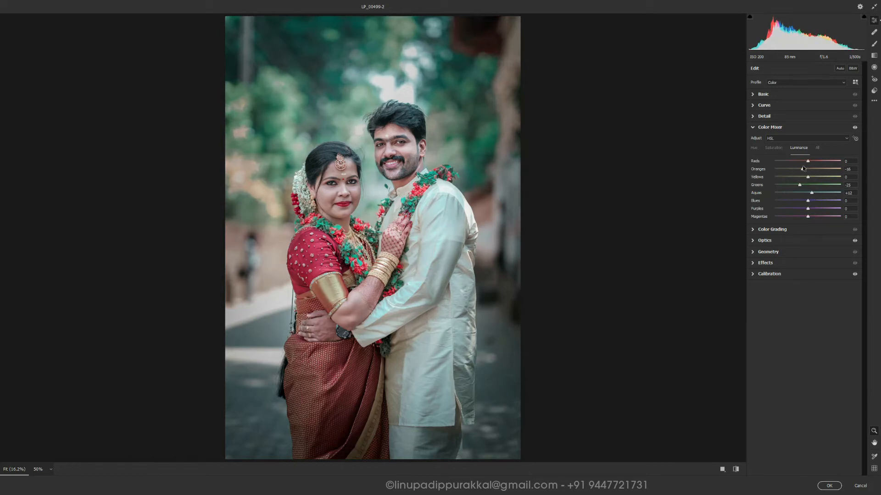
Step: Fine-tune the oranges' saturation and hue, and set the luminance of oranges to -10 and yellows to -32
left_click(777, 149)
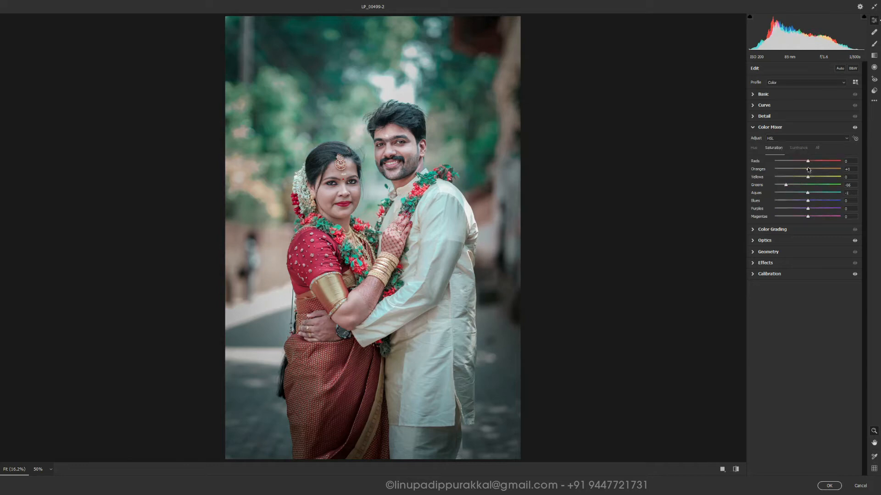
left_click(755, 148)
left_click_drag(813, 171, 814, 168)
left_click(798, 147)
left_click_drag(812, 176, 797, 177)
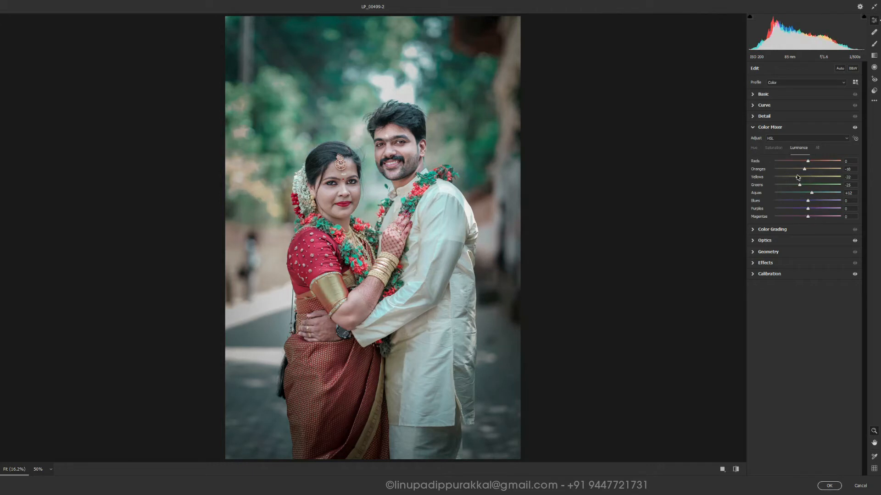
Step: Tint the shadows blue in Color Grading with hue 252 and saturation 36
left_click(789, 230)
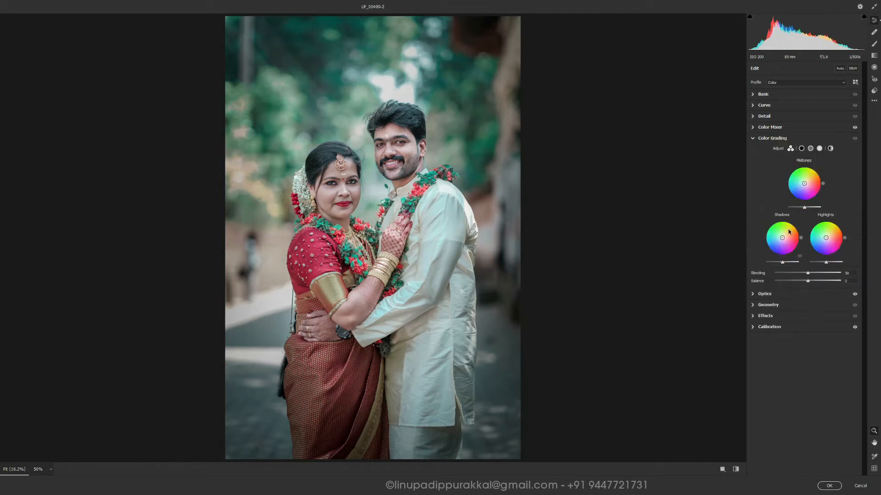
left_click(801, 148)
left_click_drag(776, 247, 840, 246)
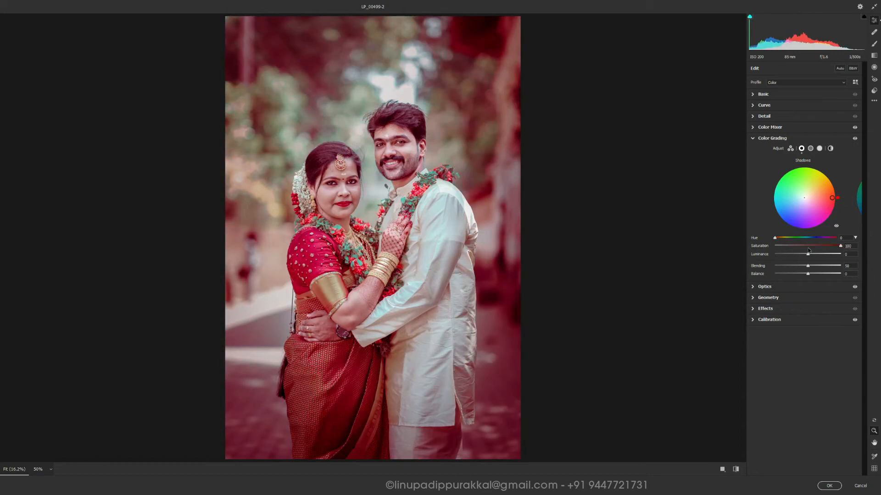
mouse_move(774, 238)
left_mouse_down()
mouse_move(818, 240)
mouse_move(799, 248)
left_mouse_up()
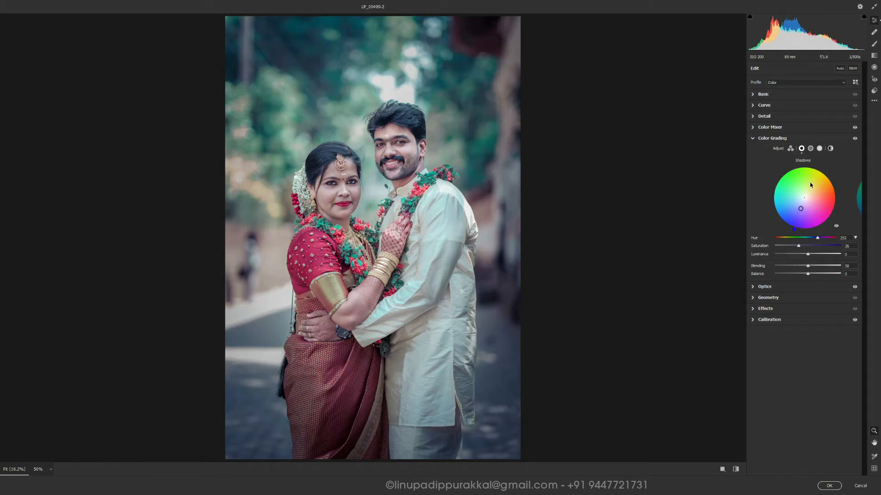
Step: Tint the highlights yellow at about hue 57, moderate their saturation and shift the grading balance towards the shadows
left_click(819, 148)
mouse_move(775, 248)
left_mouse_down()
mouse_move(840, 246)
mouse_move(783, 235)
left_mouse_up()
left_click_drag(821, 178, 814, 182)
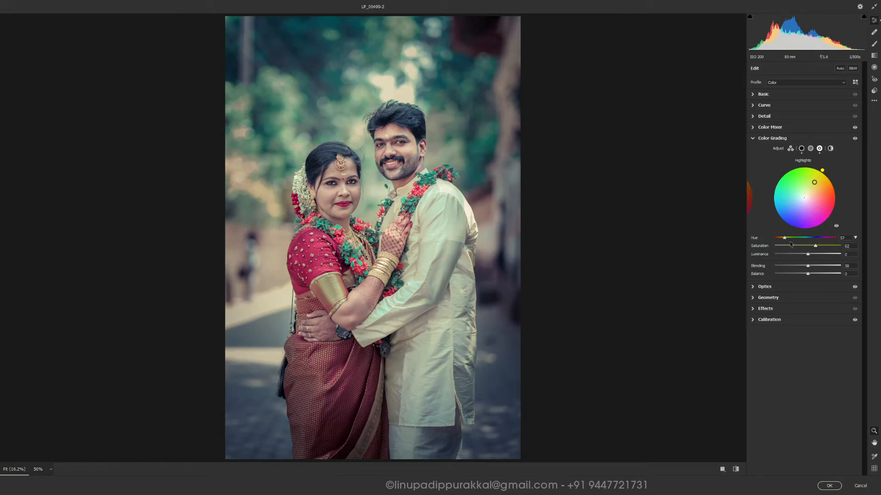
mouse_move(816, 249)
left_mouse_down()
mouse_move(772, 248)
mouse_move(802, 248)
mouse_move(776, 267)
mouse_move(803, 274)
left_mouse_up()
Step: Shape the point curve with slightly lowered midtones and shadows, and raise the black point to output 20 for a matte look
left_click(775, 105)
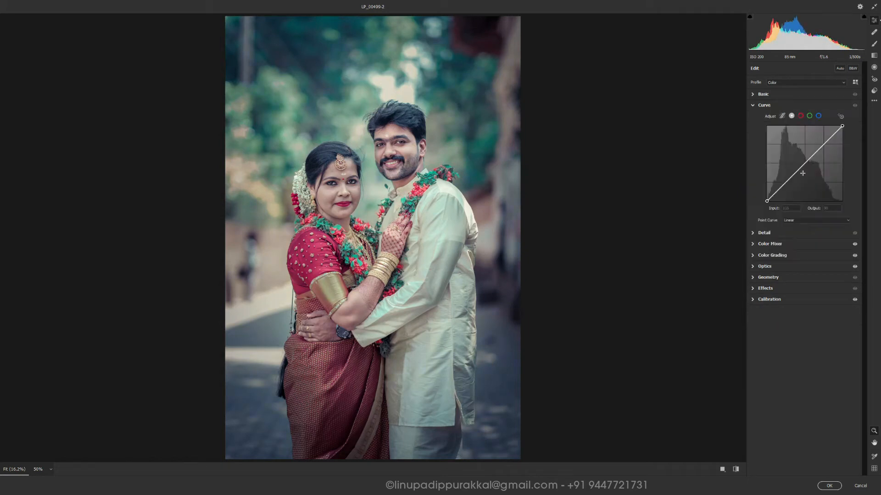
left_click(823, 144)
left_click_drag(786, 182, 787, 183)
left_click_drag(824, 144, 824, 146)
left_click(776, 193)
mouse_move(766, 200)
left_mouse_down()
mouse_move(776, 196)
mouse_move(767, 195)
left_mouse_up()
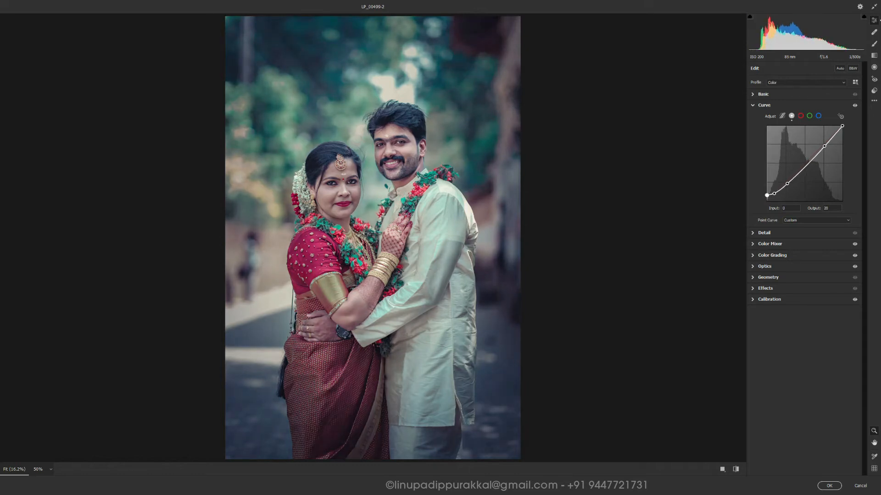
Step: Raise the whites to +33 and apply the Camera Raw filter to the photo
left_click(780, 94)
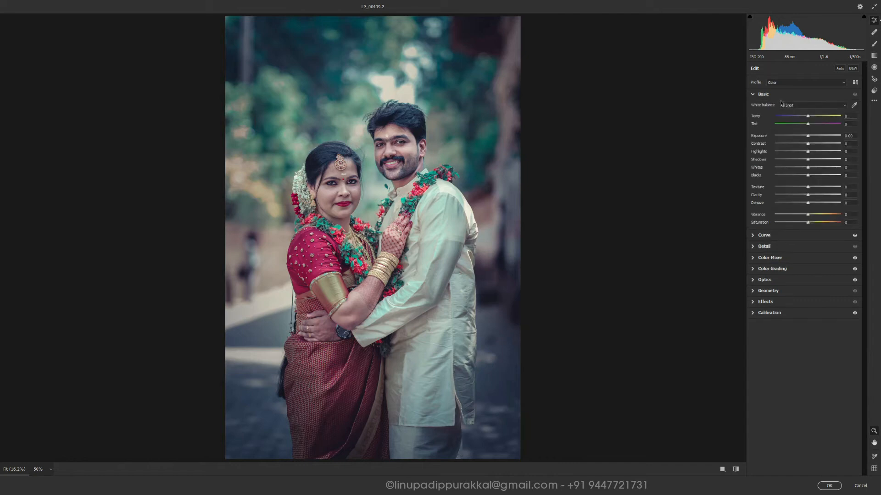
left_click_drag(810, 169, 817, 171)
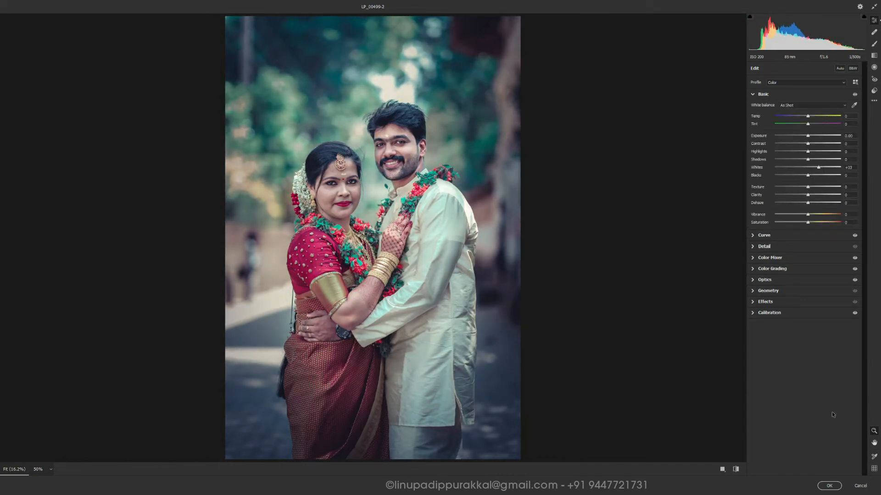
left_click(830, 486)
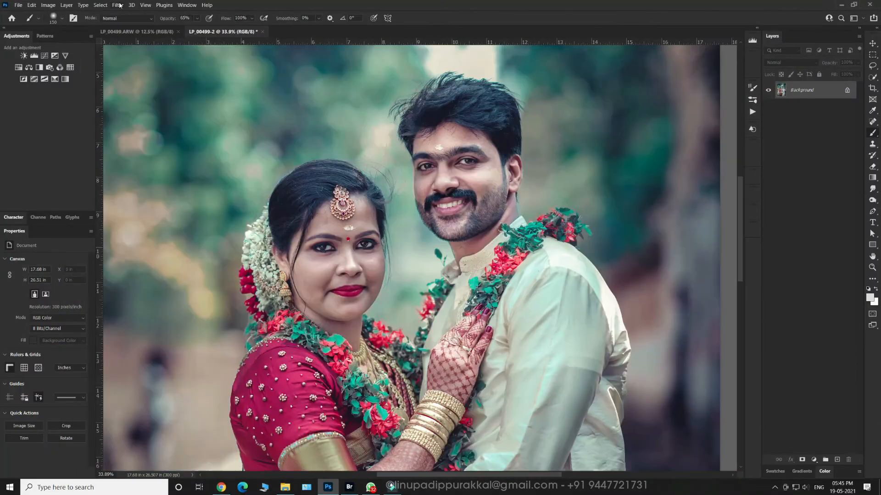
Step: Smooth the skin of both faces with the Skin Smoothing neural filter and output the result to a new layer
left_click(118, 5)
left_click(32, 37)
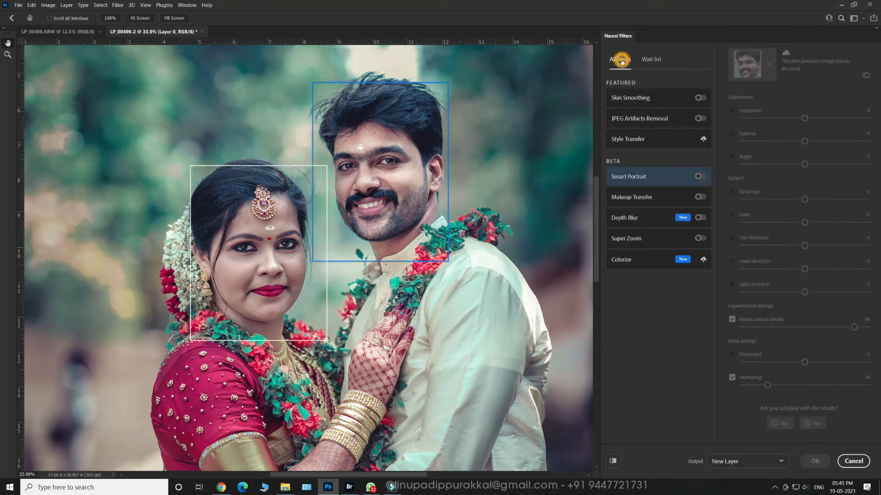
left_click(700, 98)
left_click_drag(799, 106, 778, 106)
left_click(768, 67)
left_click(744, 135)
left_click_drag(820, 129, 811, 129)
left_click(814, 461)
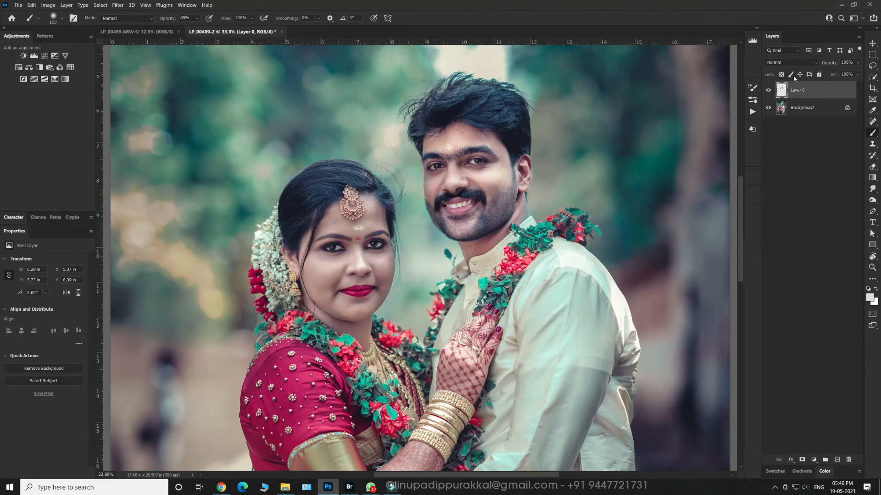
Step: Compare the photo with and without the smoothed-skin layer, and add a white layer mask to that layer
left_click(768, 90)
left_click(768, 91)
left_click(768, 92)
left_click(768, 91)
left_click(802, 461)
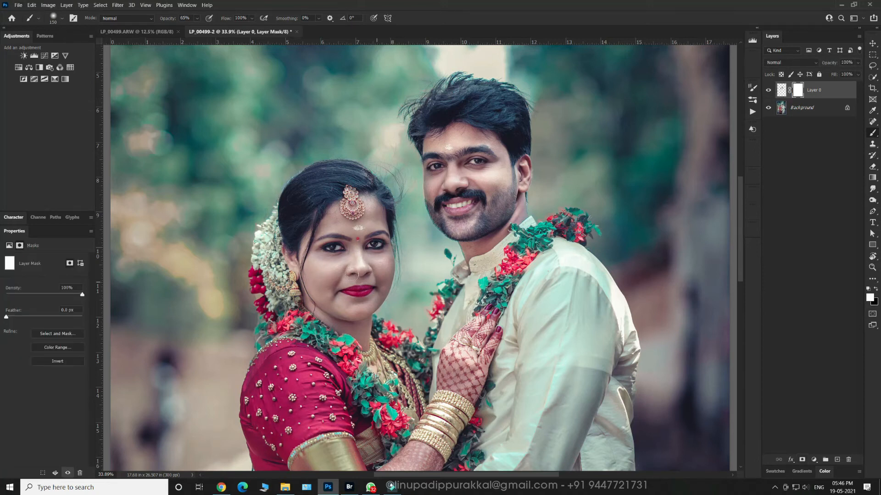
Step: Set the foreground color to black and paint on the mask over the bride's eyes with a small brush at 100% opacity
scroll(346, 211, "up", 5)
left_click(870, 298)
left_click_drag(662, 169, 775, 279)
key("Return")
mouse_move(367, 172)
left_mouse_down()
mouse_move(373, 206)
mouse_move(351, 222)
mouse_move(332, 171)
left_mouse_up()
key("bracketleft")
key("bracketleft")
key("bracketleft")
key("bracketleft")
left_click_drag(326, 327, 278, 322)
left_click_drag(347, 298, 327, 291)
key("0")
left_click_drag(330, 327, 303, 320)
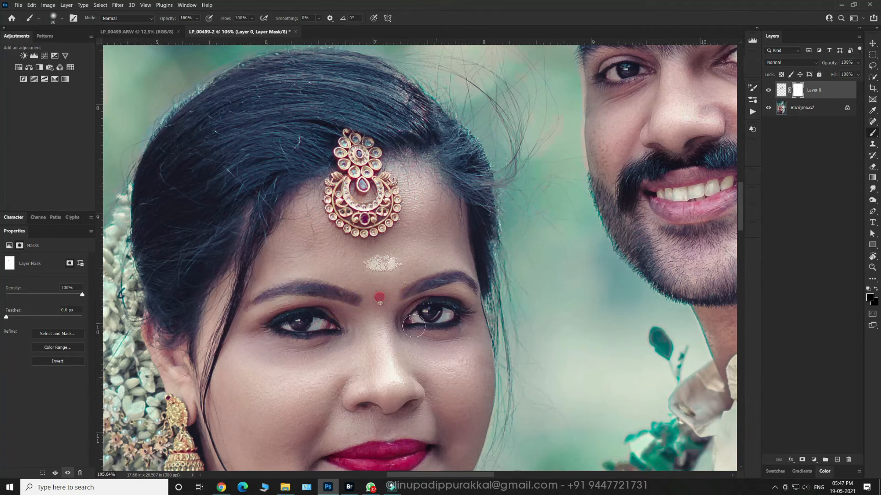
Step: Paint on the mask over the groom's eyes, mouth and beard to bring back their original detail, enlarging the brush as needed
left_click_drag(667, 248, 335, 346)
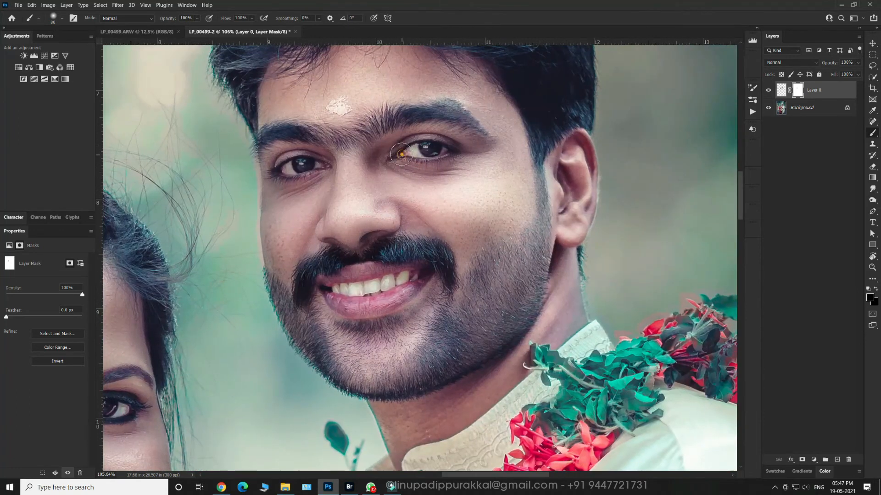
left_click(316, 167)
left_click(402, 150)
key("x")
key("bracketright")
key("bracketright")
left_click(337, 286)
left_click(302, 166)
key("bracketright")
key("bracketright")
key("bracketright")
key("bracketright")
key("bracketright")
key("bracketright")
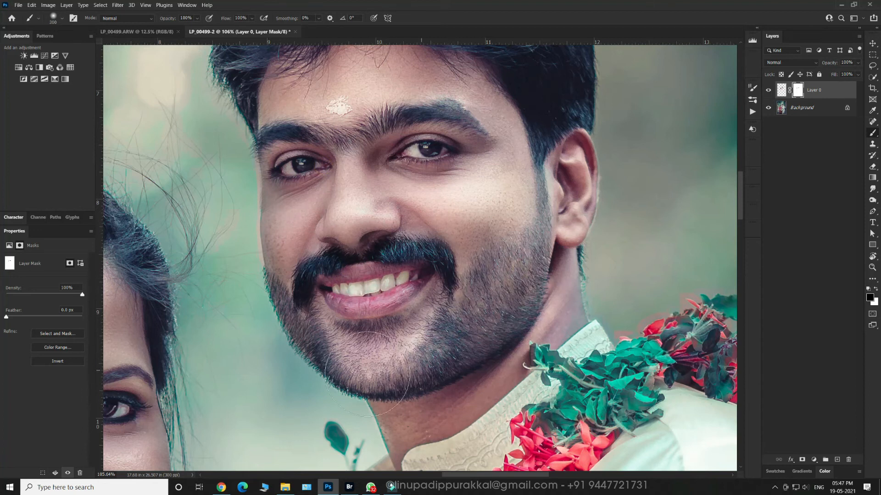
Step: Merge the masked smooth-skin layer with the background and keep a copy of the merged photo on a new layer
key("ctrl+minus")
key("ctrl+minus")
key("ctrl+minus")
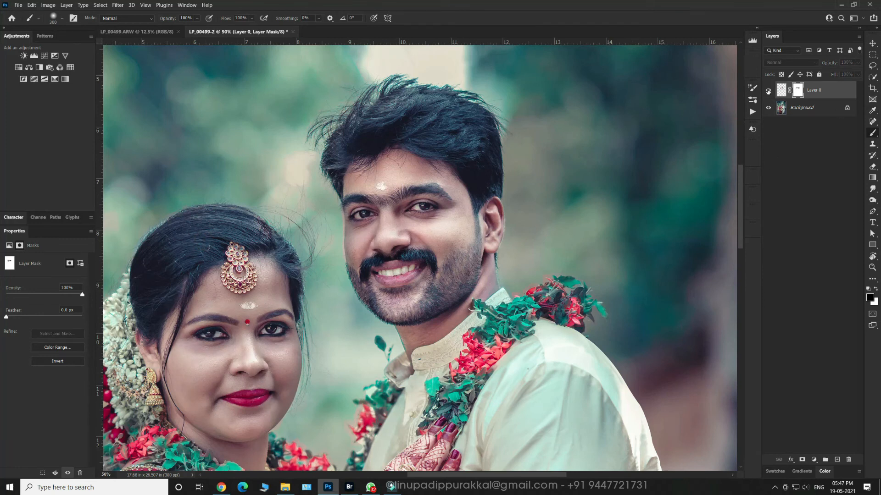
key("ctrl+minus")
key("ctrl+minus")
key("bracketleft")
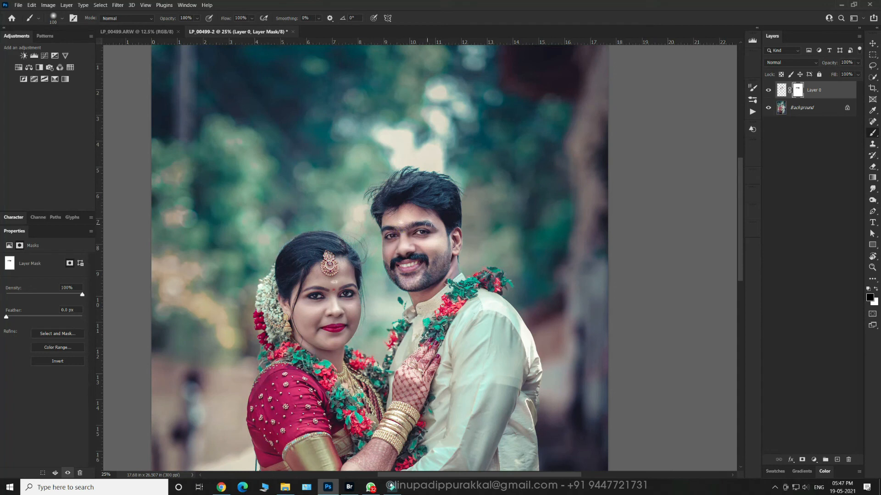
left_click(821, 107, "shift")
right_click(829, 91)
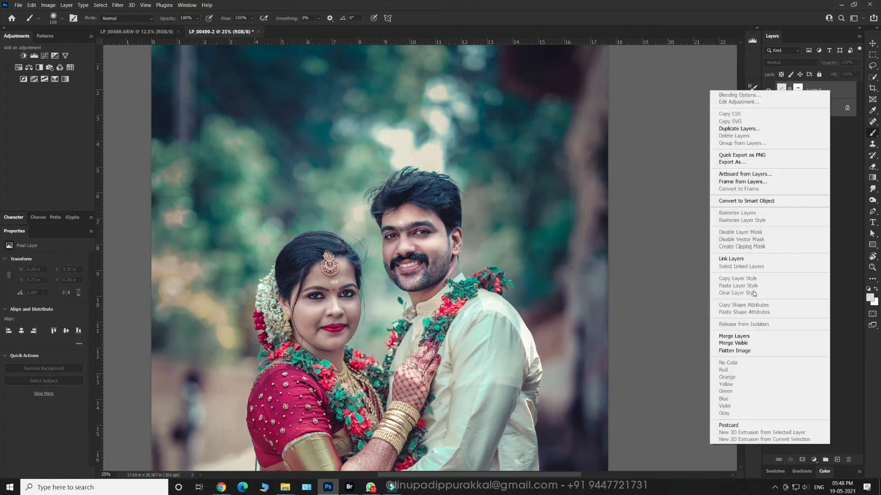
left_click(752, 338)
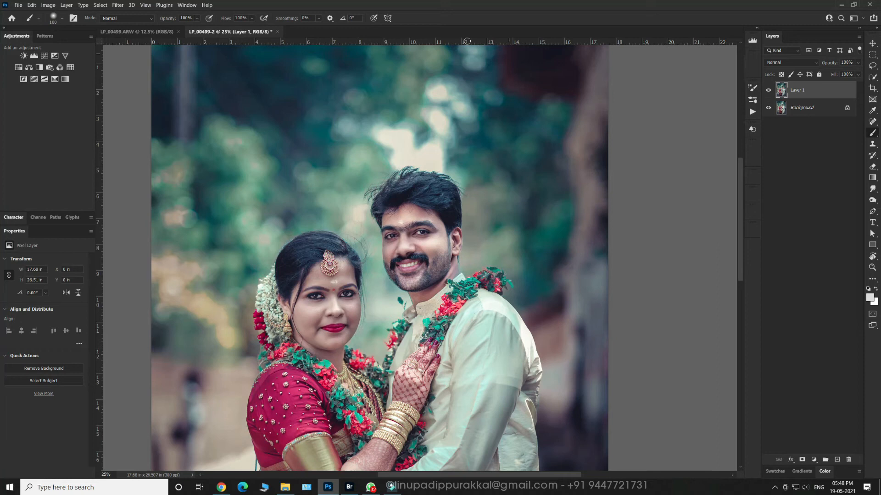
Step: Apply a High Pass filter with a radius of 2.0 pixels to the duplicated photo layer
left_click(115, 7)
mouse_move(69, 211)
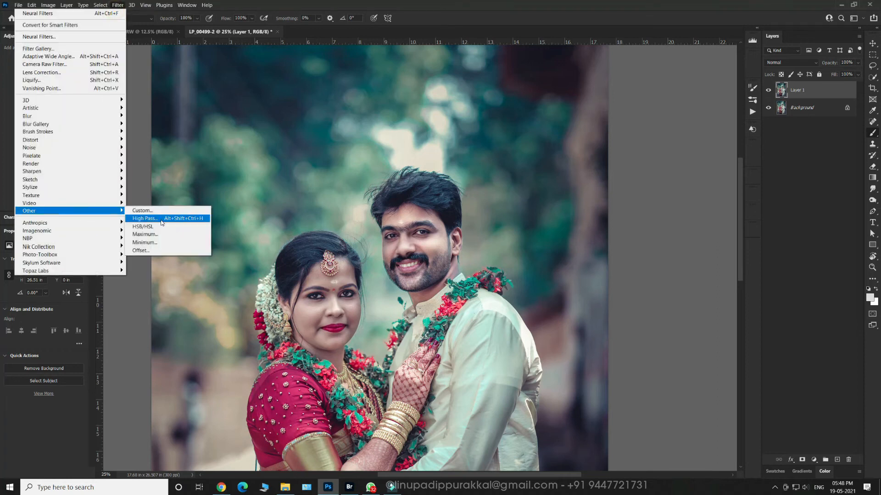
left_click(155, 218)
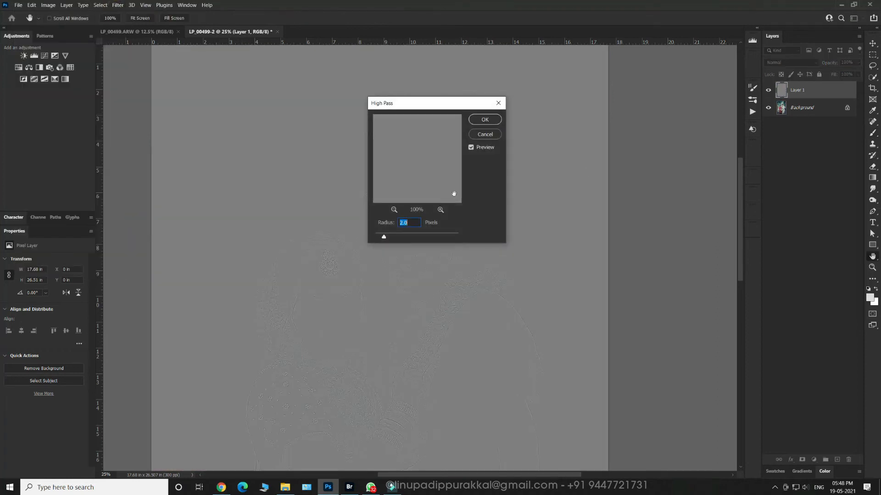
left_click(485, 120)
Step: Set the high-pass layer to Linear Light at 20% opacity and hide it with a black layer mask
left_click(790, 63)
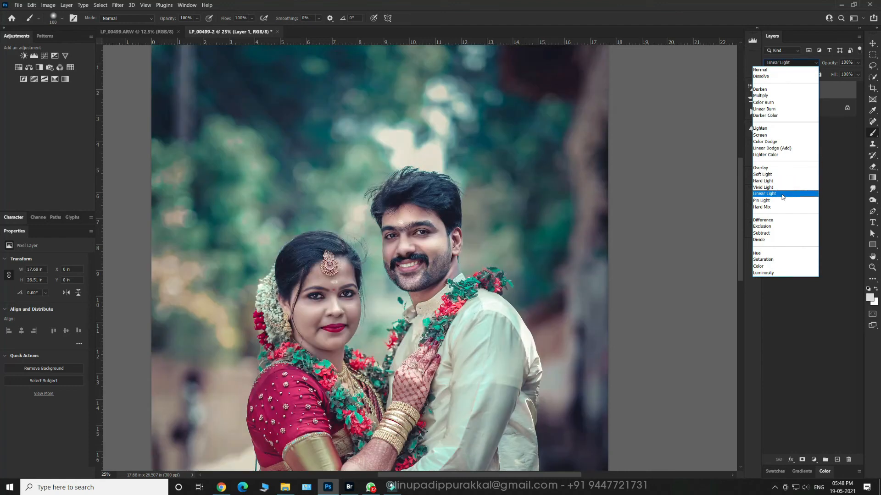
left_click(782, 194)
scroll(367, 300, "up", 4)
left_click_drag(832, 63, 824, 64)
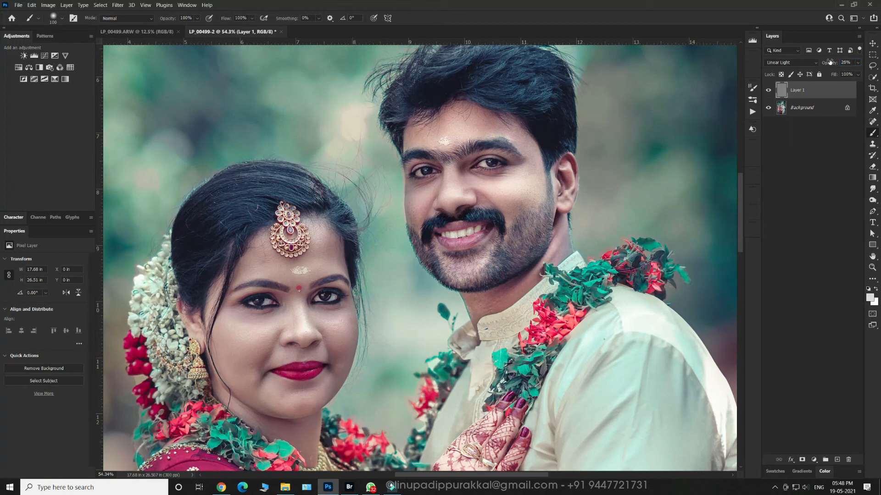
left_click(802, 460, "alt")
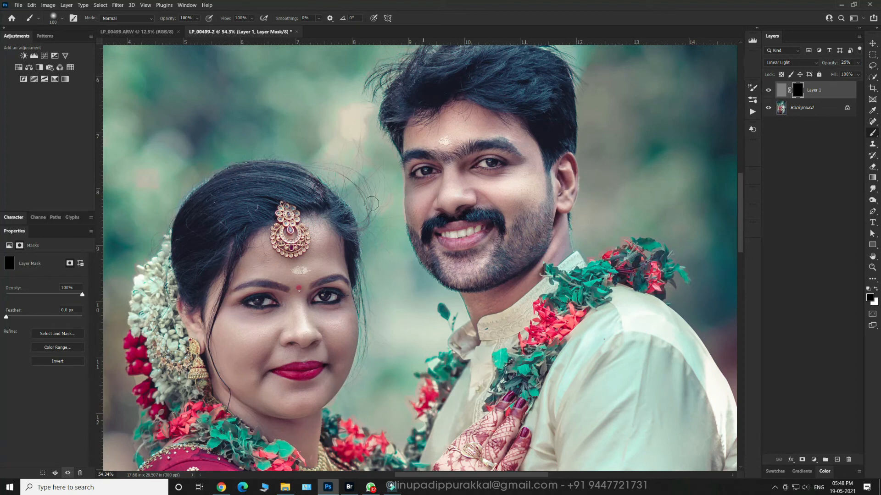
Step: Paint white with an enlarged brush on the high-pass mask over the bride's hair and the groom's face and hair
key("]")
key("]")
key("]")
key("]")
key("]")
key("]")
key("x")
left_click(299, 192)
mouse_move(205, 221)
left_mouse_down()
mouse_move(205, 212)
mouse_move(296, 216)
left_mouse_up()
left_click_drag(499, 183, 458, 267)
mouse_move(368, 183)
left_mouse_down()
mouse_move(481, 129)
mouse_move(399, 156)
mouse_move(531, 207)
mouse_move(390, 151)
mouse_move(506, 156)
left_mouse_up()
Step: Reduce the brush size and paint the sharpening in on the mask around the groom's beard, ear and neck
key("bracketleft")
key("bracketleft")
key("bracketleft")
key("bracketleft")
left_click_drag(457, 309, 431, 301)
mouse_move(384, 322)
left_mouse_down()
mouse_move(409, 313)
mouse_move(473, 348)
mouse_move(490, 322)
left_mouse_up()
left_click_drag(522, 245, 527, 329)
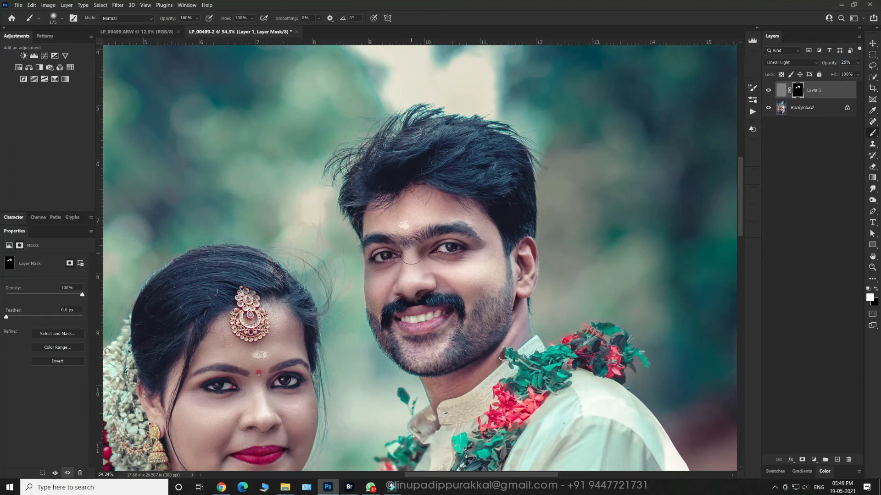
mouse_move(245, 356)
left_mouse_down()
mouse_move(310, 239)
mouse_move(266, 256)
mouse_move(381, 231)
left_mouse_up()
key("bracketleft")
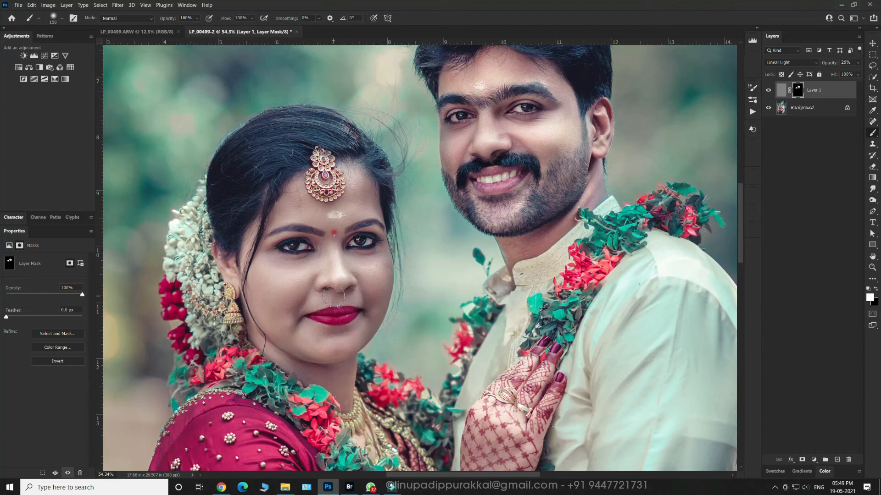
Step: Fine-tune the high-pass layer's opacity and merge it with the background
key("bracketright")
key("bracketright")
key("bracketright")
key("bracketright")
key("ctrl+minus")
key("ctrl+minus")
key("ctrl+minus")
key("ctrl+minus")
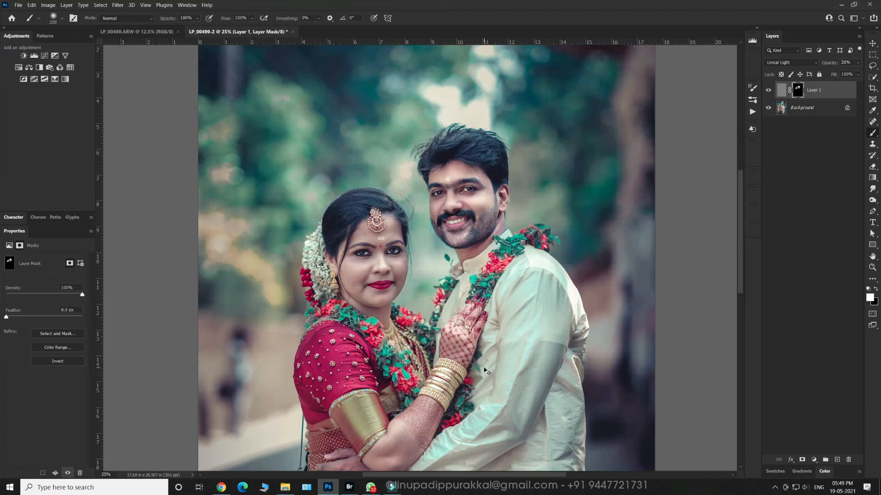
key("ctrl+minus")
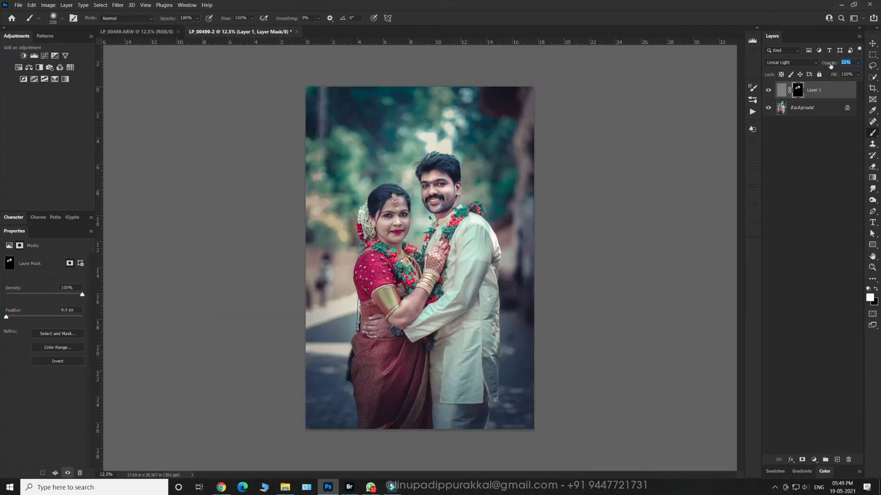
left_click(812, 111, "shift")
key("ctrl+e")
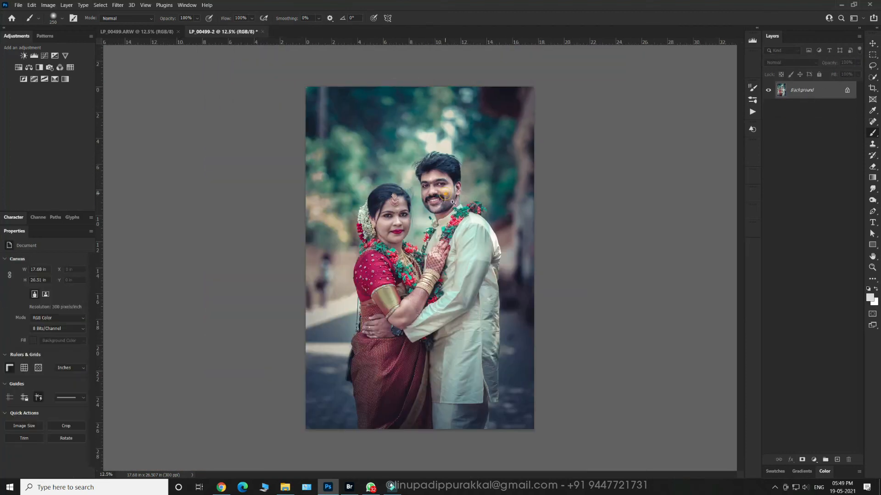
Step: Open the photo in the Camera Raw filter, set Dehaze to +11, and set the parametric curve's Lights to -12 and Darks to +8
key("shift+ctrl+a")
left_click_drag(807, 203, 810, 202)
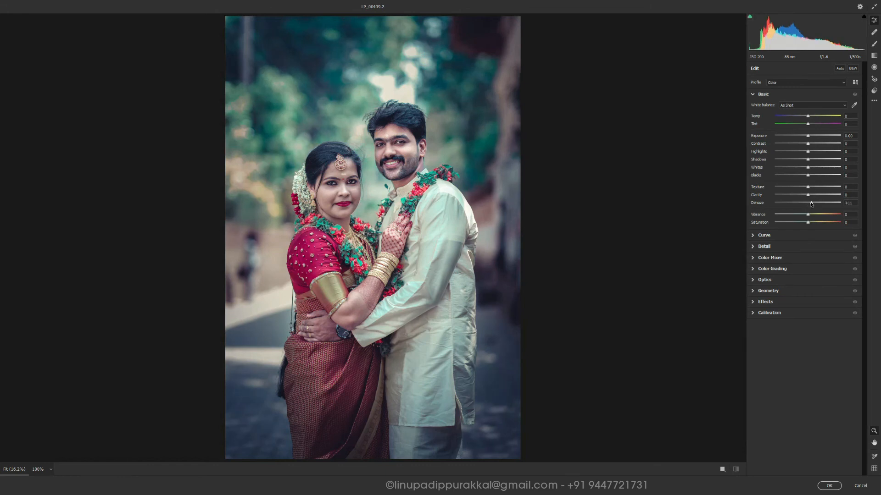
left_click(796, 235)
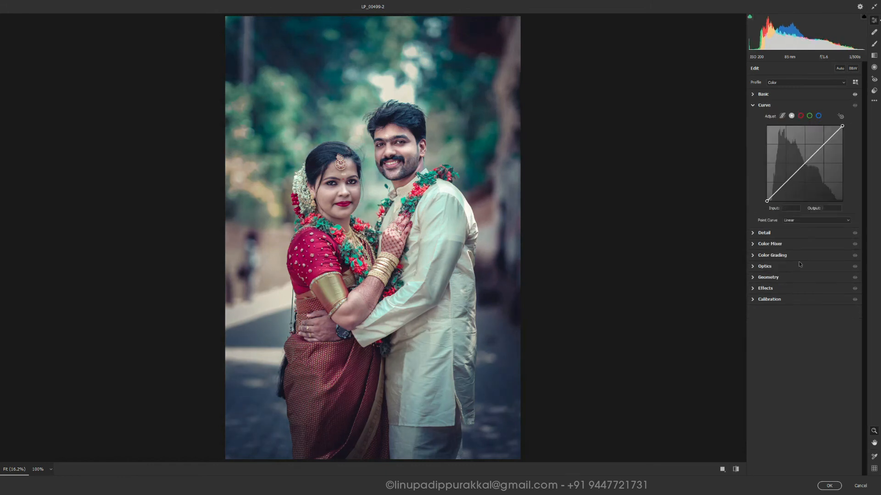
left_click(783, 117)
left_click_drag(807, 230, 805, 223)
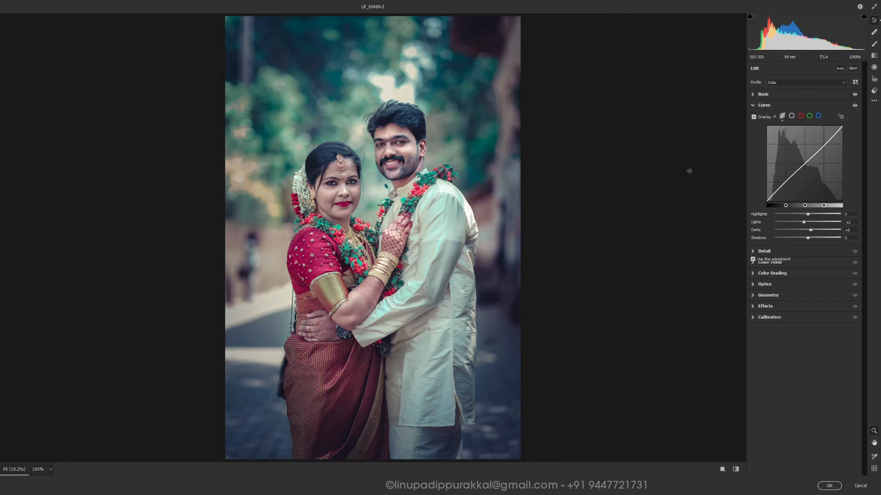
Step: Add a large radial filter over the photo's upper-right background with Exposure about +2.4, Contrast +39, Dehaze -25 and Temp about +19
key("j")
key("ctrl+minus")
mouse_move(471, 120)
left_mouse_down()
mouse_move(504, 224)
mouse_move(536, 186)
mouse_move(544, 195)
mouse_move(485, 115)
left_mouse_up()
left_click(823, 141)
left_click_drag(823, 141, 803, 200)
left_click(752, 259)
left_click_drag(804, 251, 799, 227)
left_click(807, 273)
mouse_move(487, 109)
left_mouse_down()
mouse_move(474, 74)
mouse_move(452, 119)
mouse_move(462, 140)
left_mouse_up()
left_click_drag(819, 140, 813, 141)
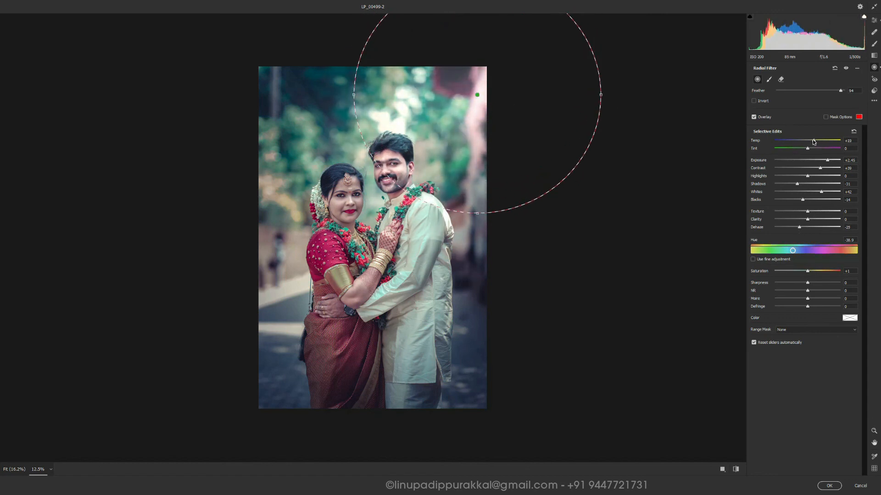
Step: Erase the radial filter's mask over the groom's head and shoulder, hide the mask overlay, and apply the Camera Raw edits
left_click(781, 80)
mouse_move(439, 195)
left_mouse_down()
mouse_move(377, 166)
mouse_move(376, 151)
mouse_move(393, 176)
mouse_move(394, 149)
left_mouse_up()
key("bracketleft")
key("bracketleft")
key("bracketleft")
key("bracketleft")
key("bracketleft")
key("bracketleft")
key("bracketleft")
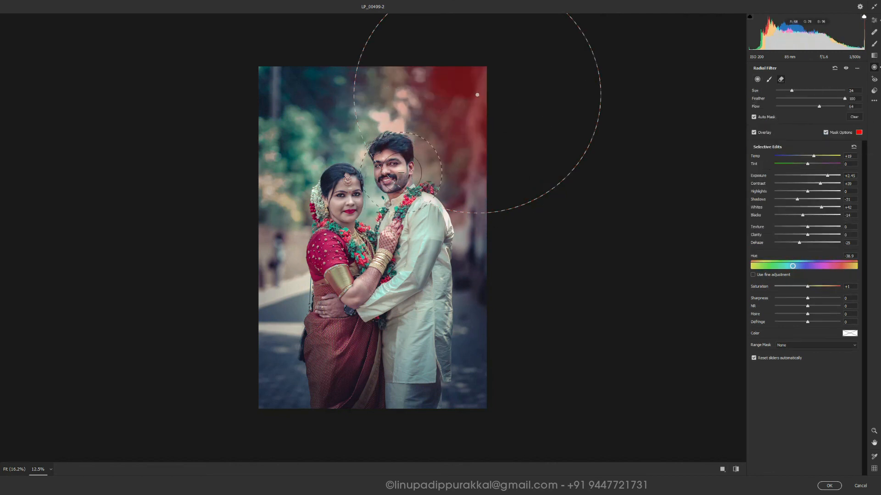
left_click(828, 133)
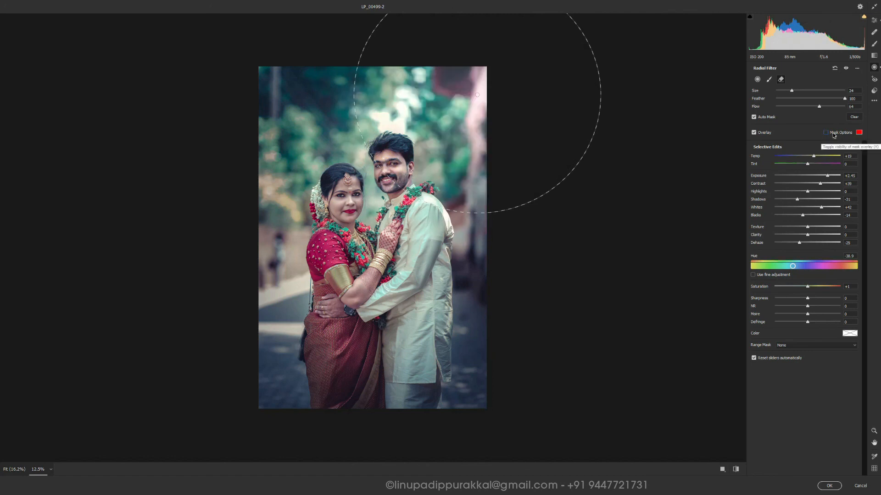
key("e")
key("Return")
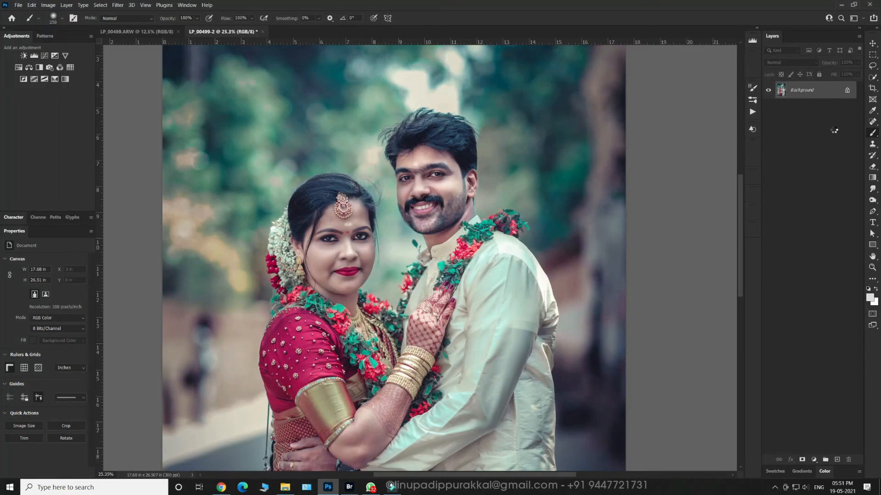
Step: Fade the Camera Raw filter to 81% opacity
key("ctrl+minus")
key("ctrl+minus")
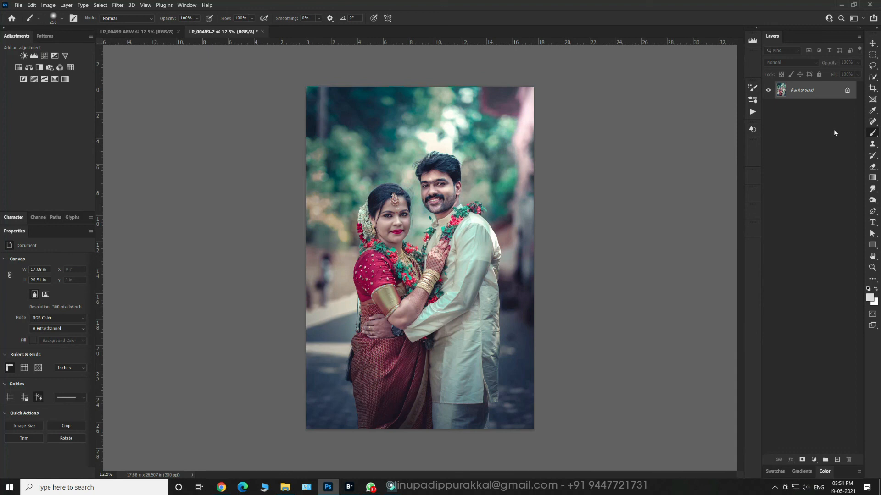
key("ctrl+shift+f")
left_click_drag(747, 112, 735, 116)
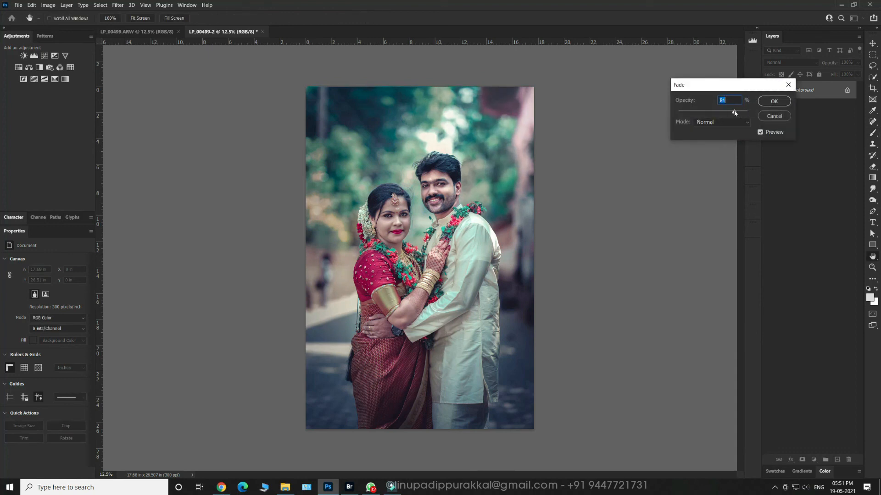
left_click(777, 101)
key("b")
Step: Compare the edited photo with the raw original side by side and by toggling the original's layer over the edit
left_click(187, 5)
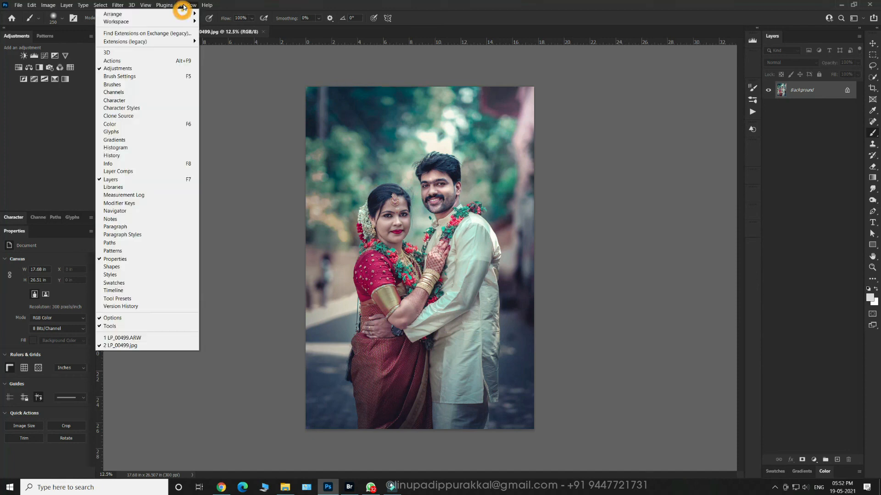
mouse_move(176, 14)
left_click(232, 40)
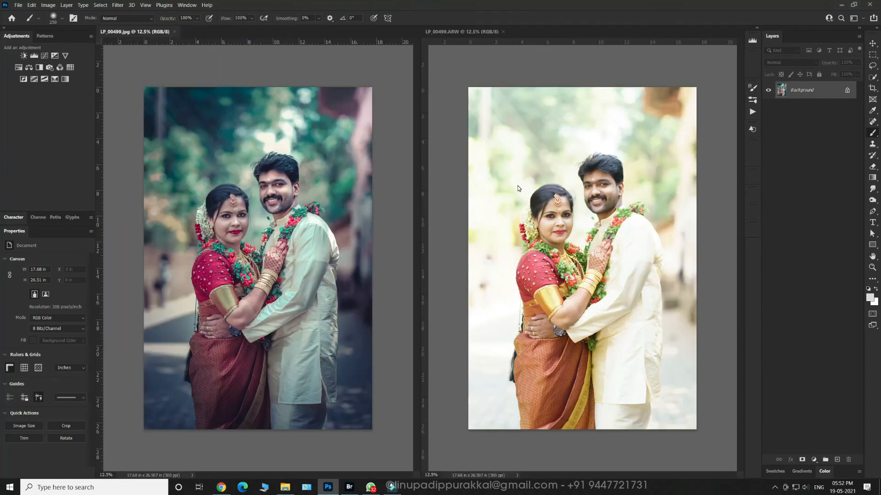
scroll(279, 192, "up", 1)
scroll(587, 239, "up", 1)
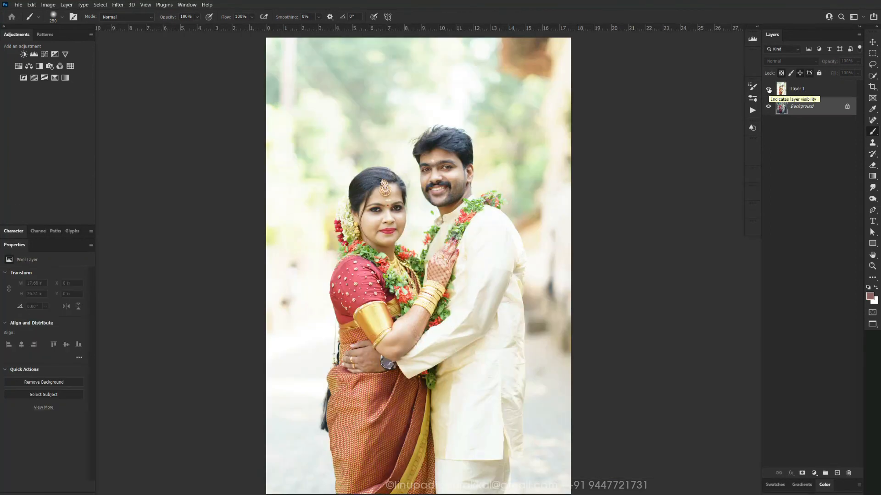
left_click(769, 90)
left_click(768, 89)
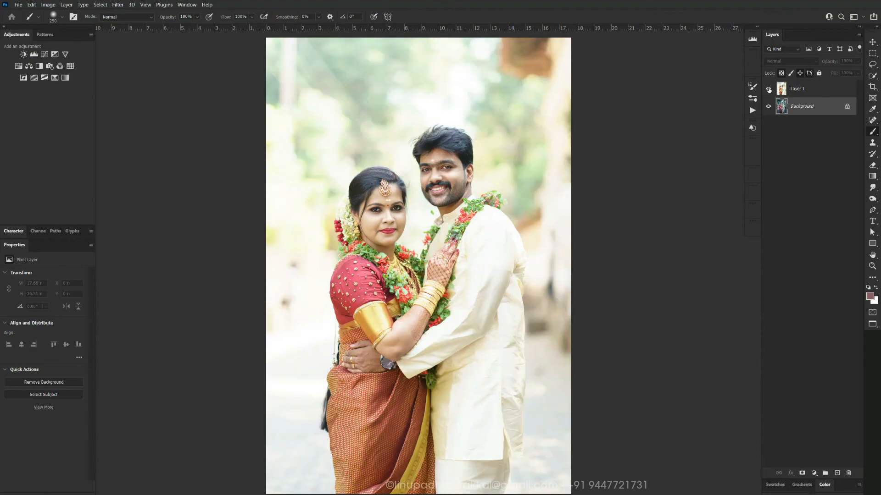